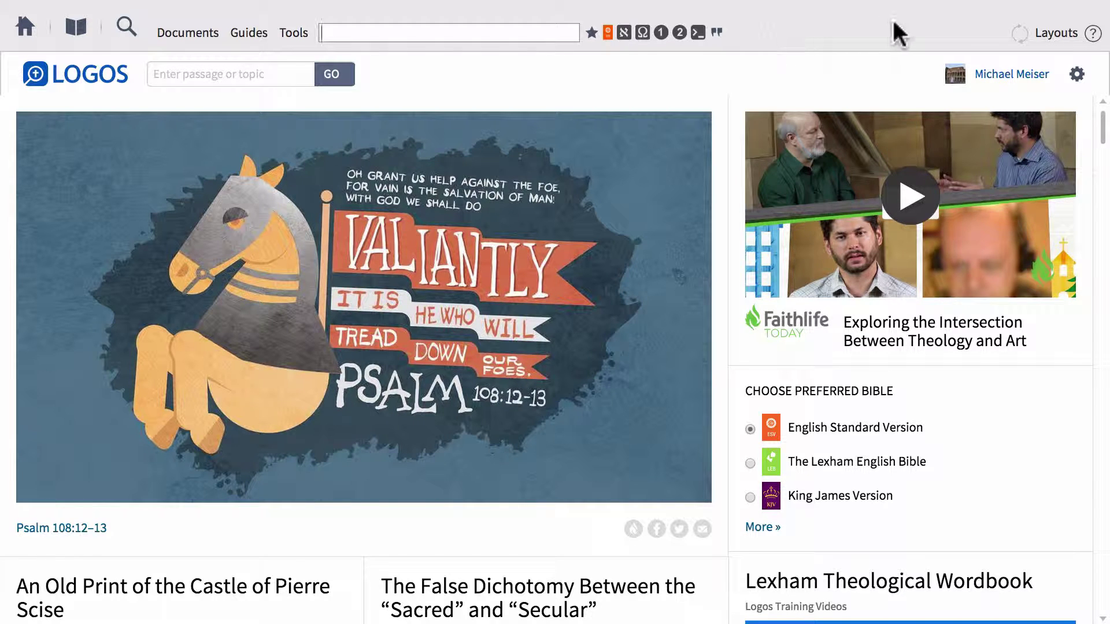
- Open the Logos Help manual at Advanced > Keyboard Shortcuts (Windows), with the contents pane collapsed
left_click(1093, 35)
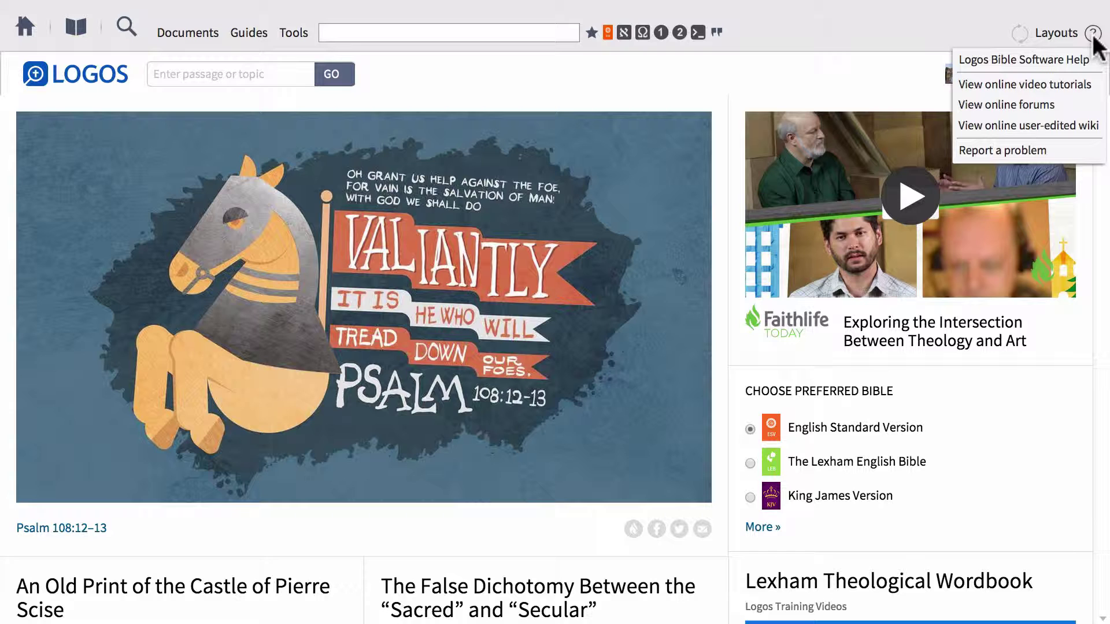
left_click(1055, 59)
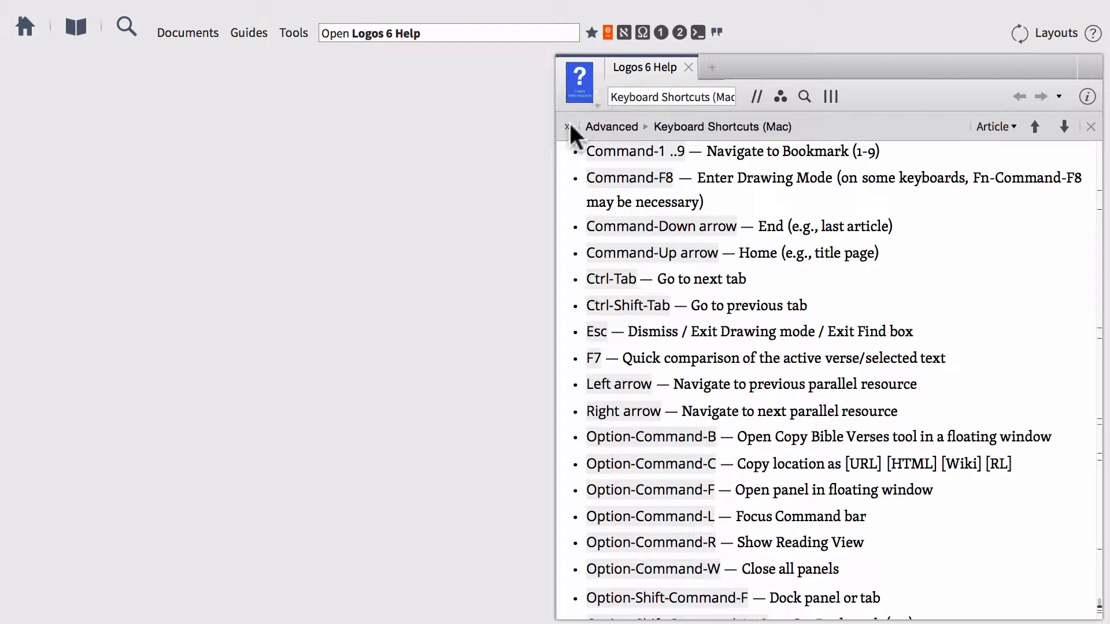
left_click(568, 126)
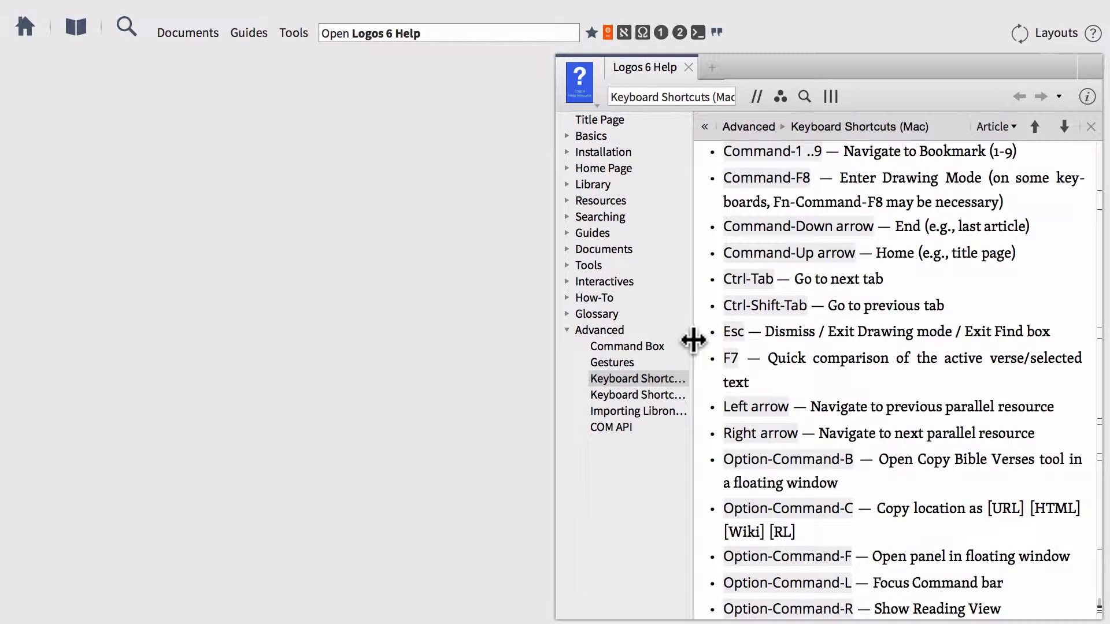
left_click_drag(694, 339, 776, 357)
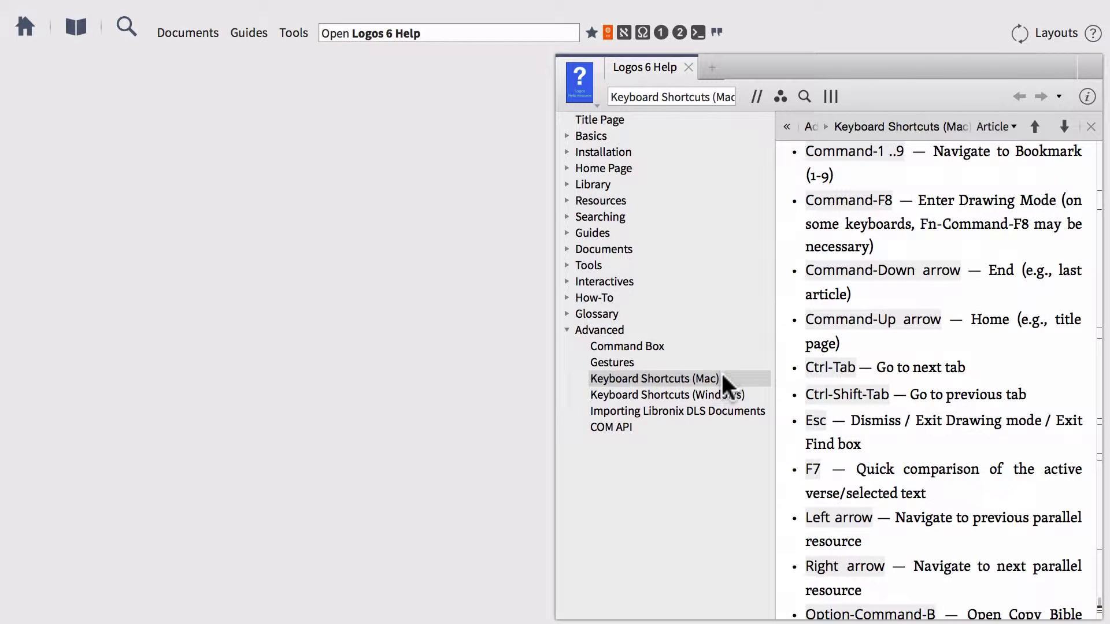
left_click(719, 393)
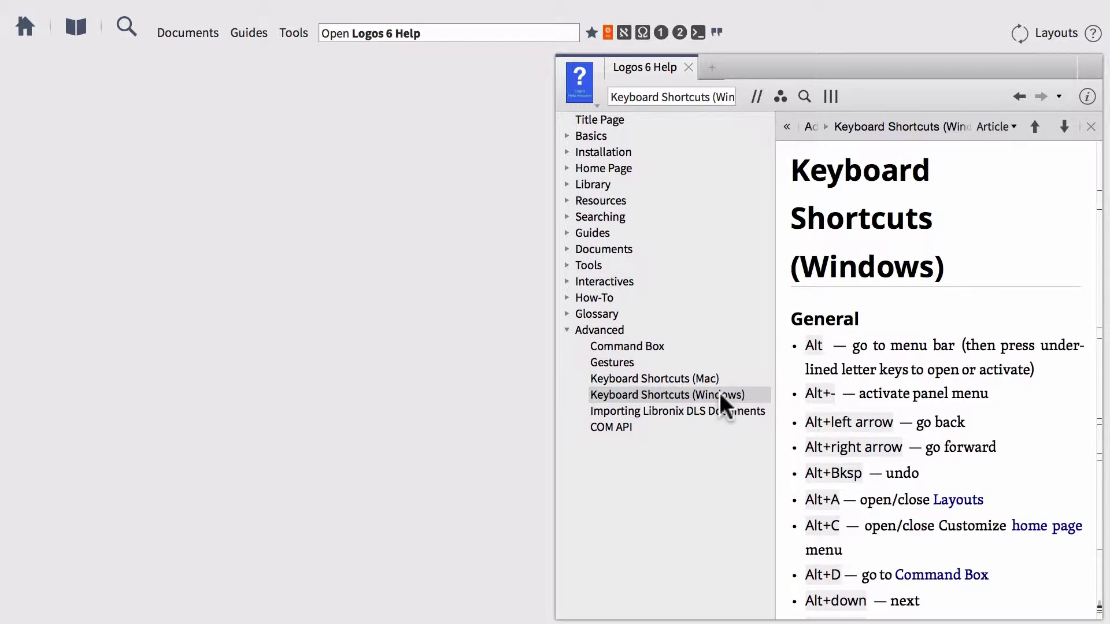
left_click(786, 126)
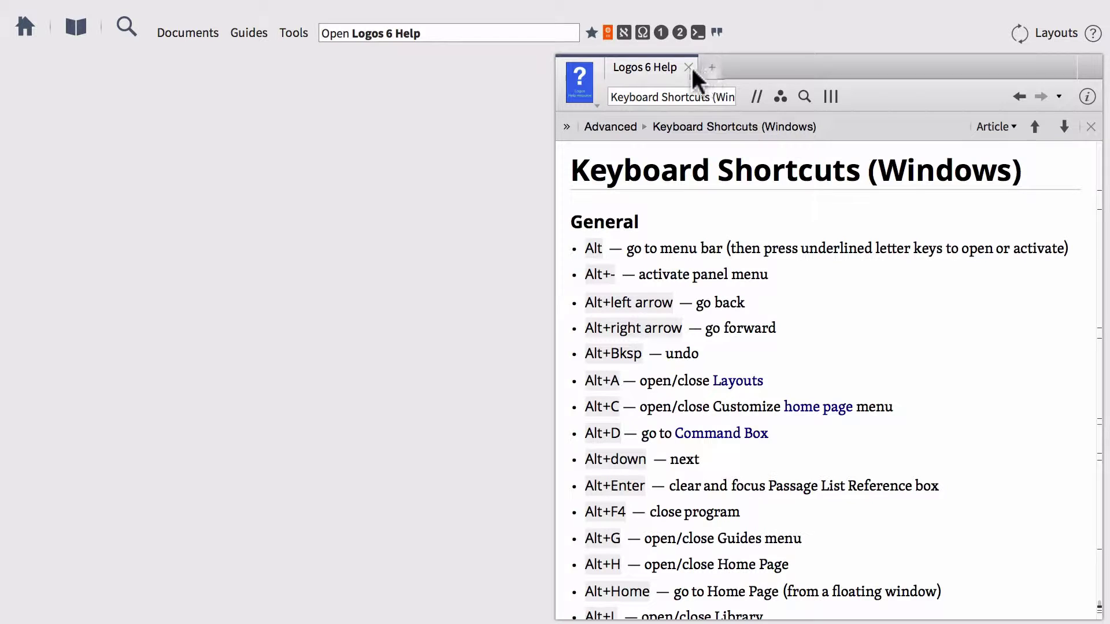
mouse_move(686, 64)
left_click(1092, 33)
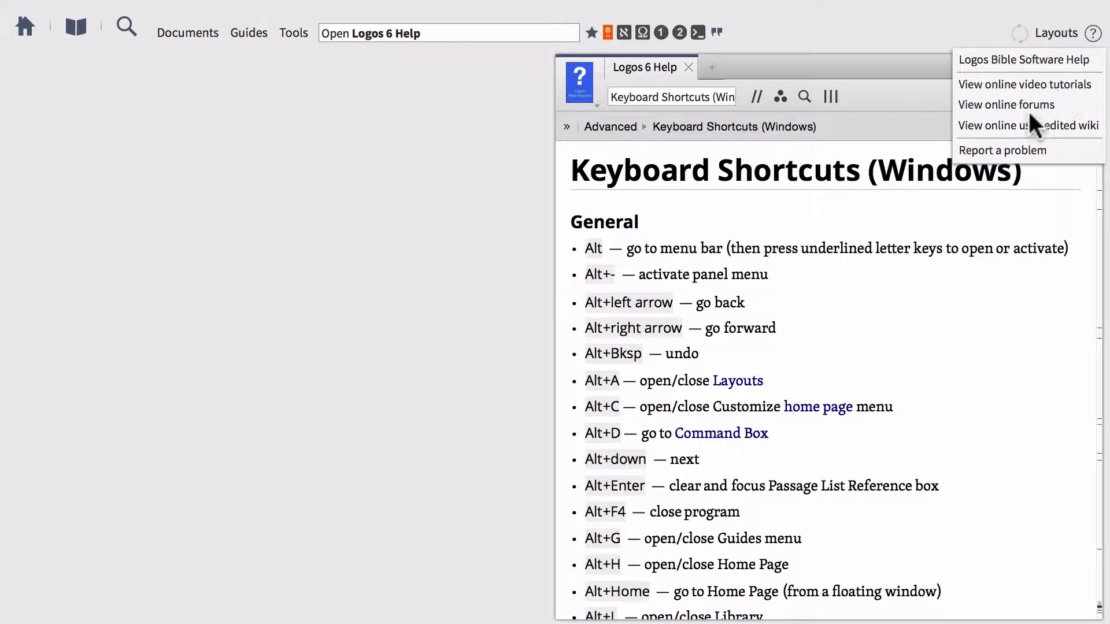
- Open the online Logos Wiki and switch to the 'Logos 4 Keyboard Shortcuts For Windows' page
left_click(1046, 119)
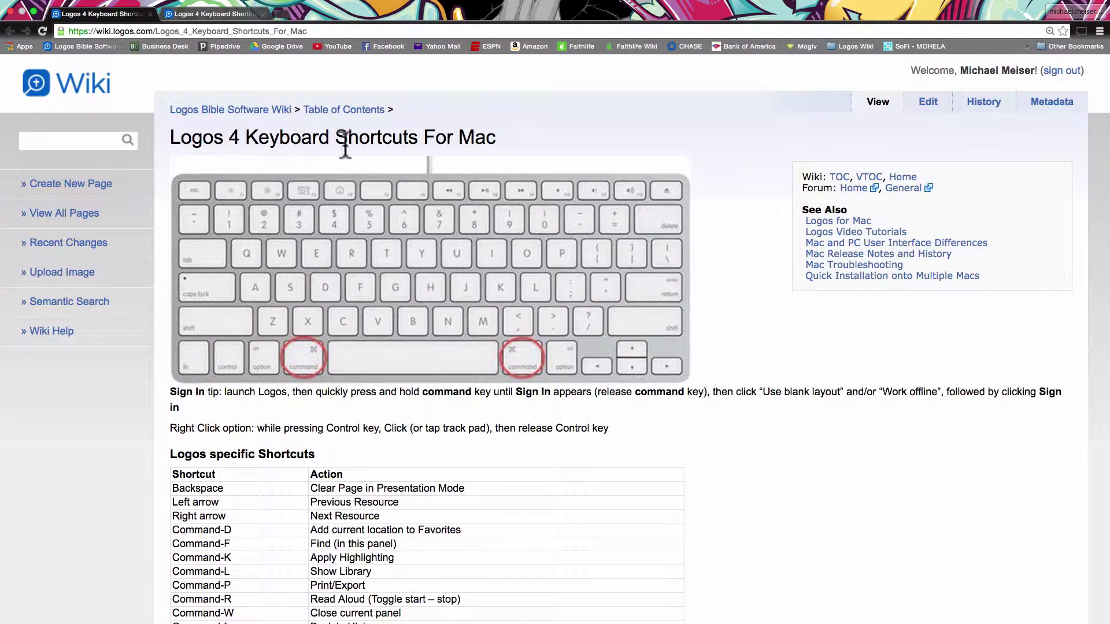
left_click(215, 14)
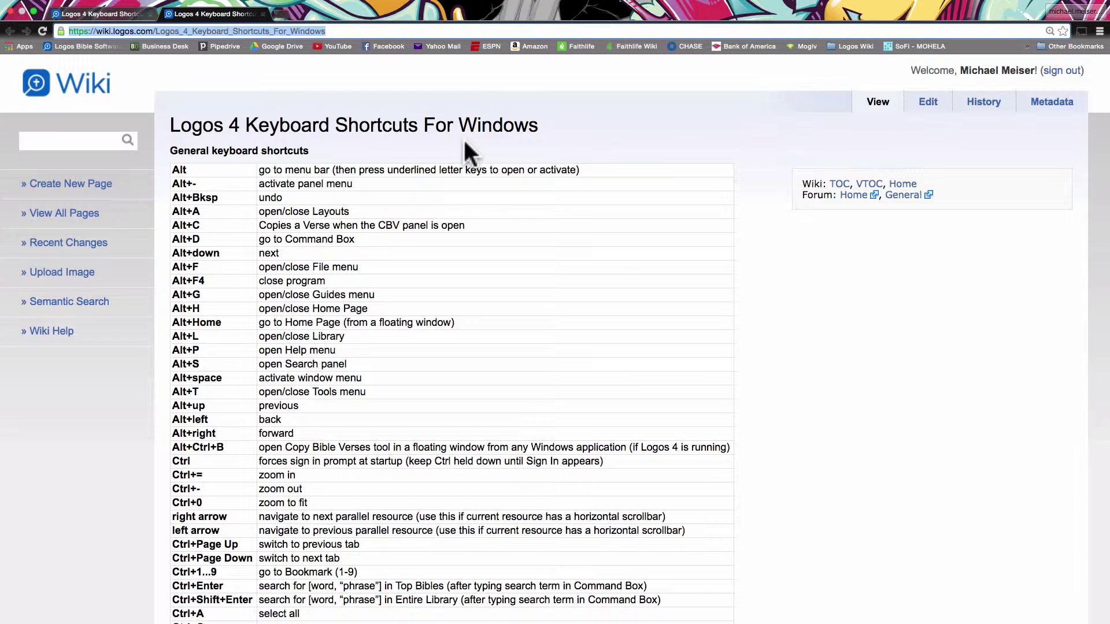
- Back in Logos, close the Logos 6 Help panel and toggle the Library with Cmd+L
key("ctrl+Right")
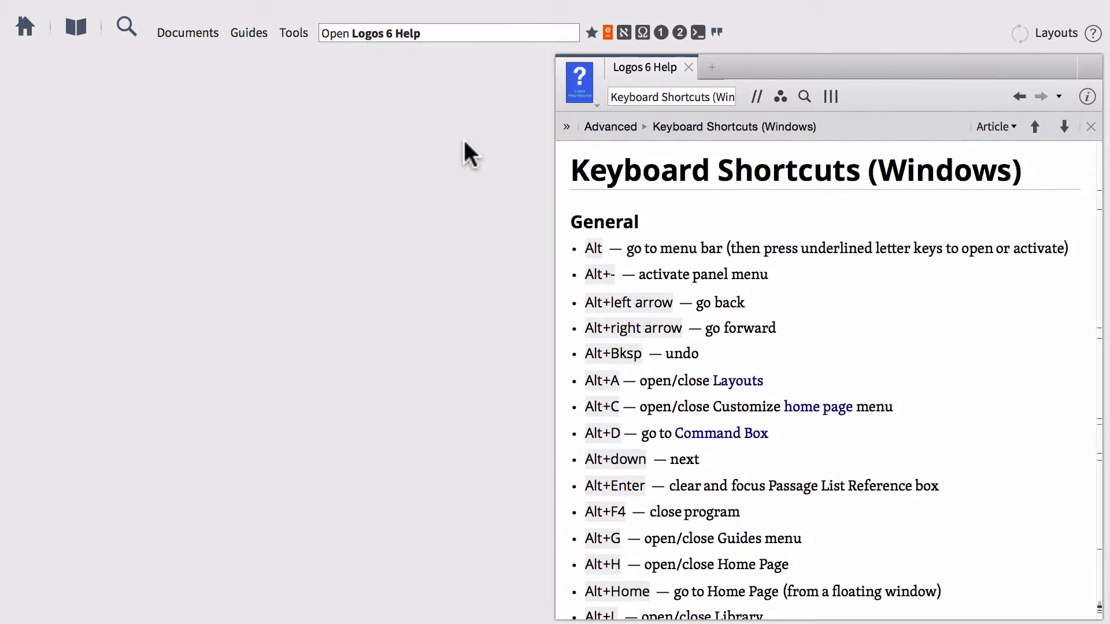
mouse_move(686, 67)
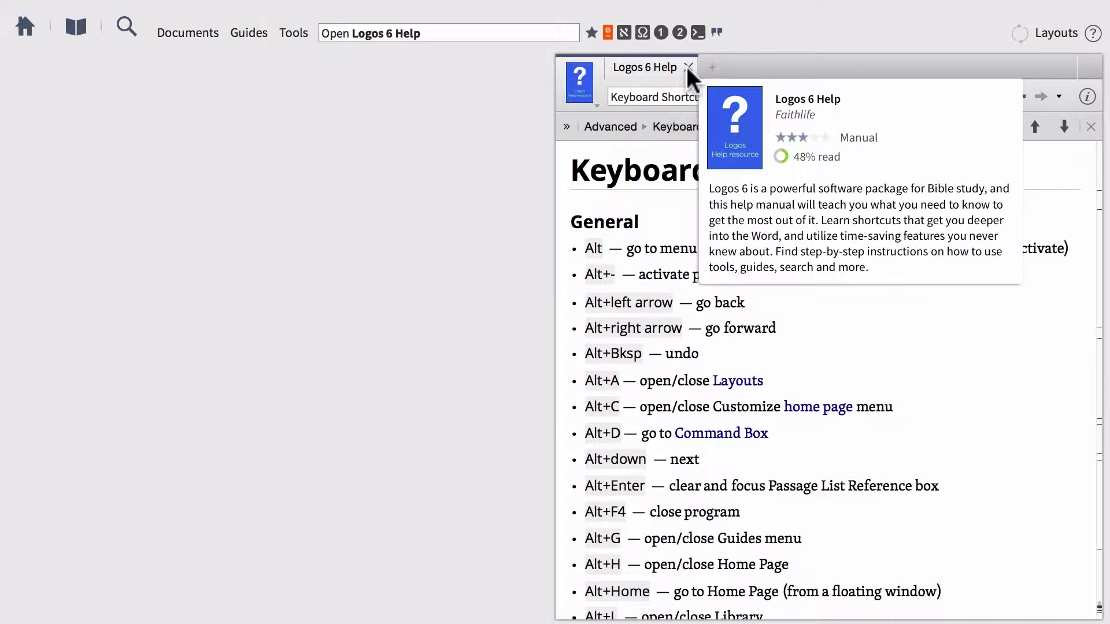
left_click(688, 67)
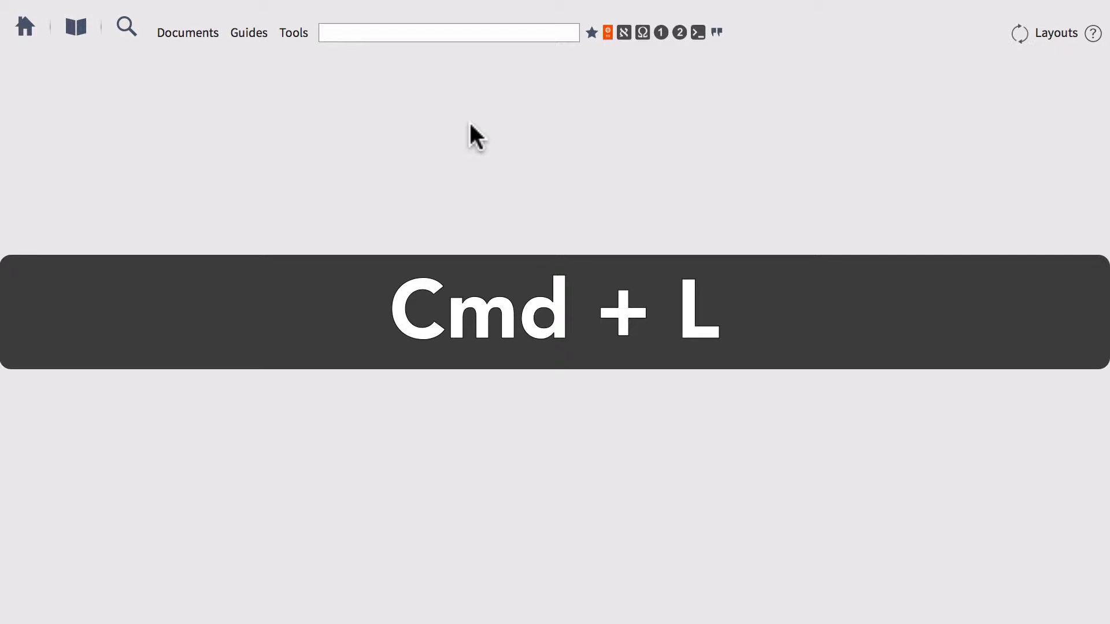
key("super+l")
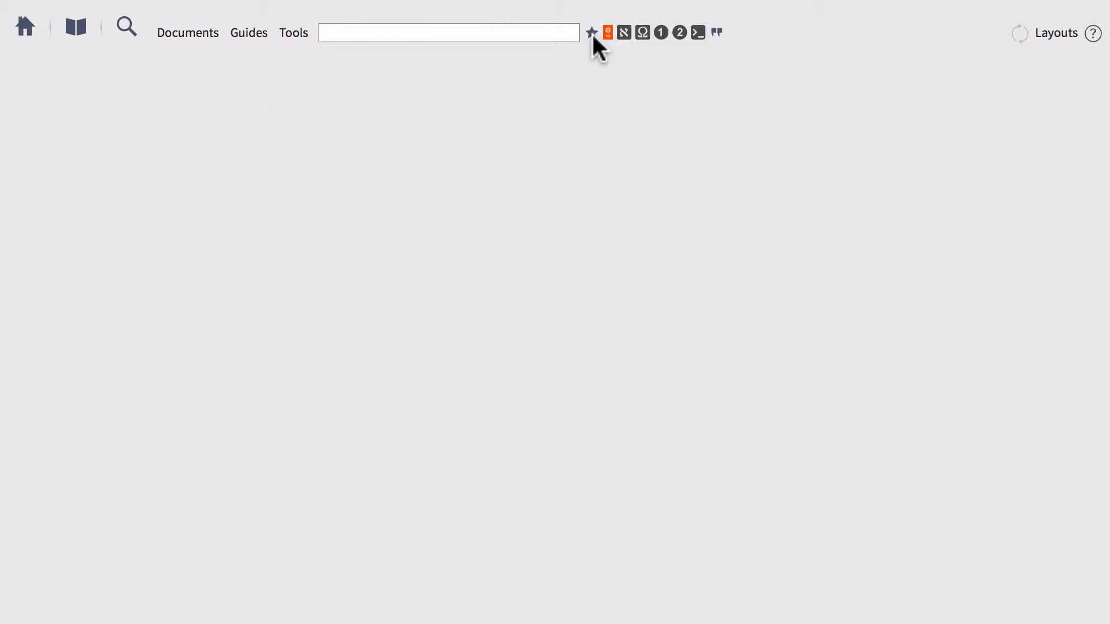
- Dock the ESV at John 3:16 beside Favorites and drag it onto bookmark slot 1
left_click(592, 33)
left_click(34, 608)
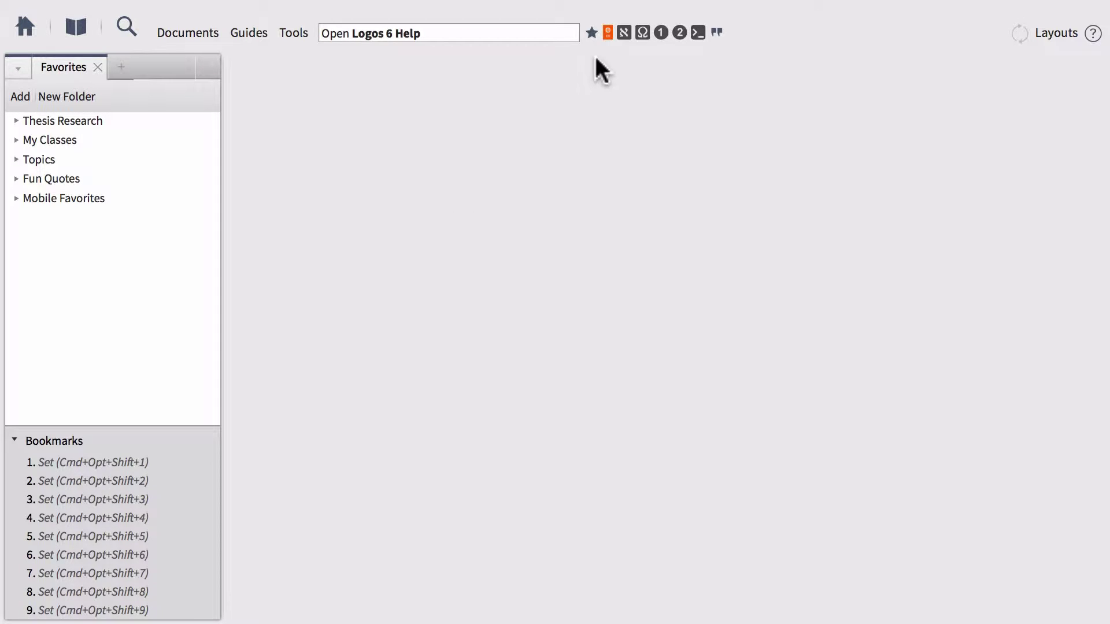
left_click(607, 33)
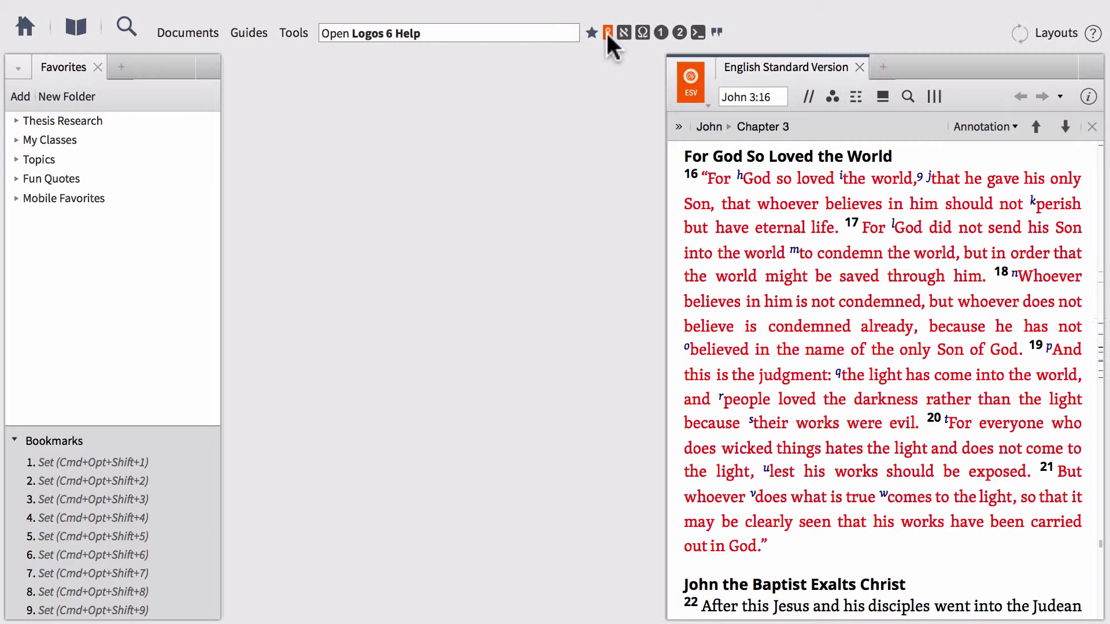
left_click_drag(756, 62, 355, 128)
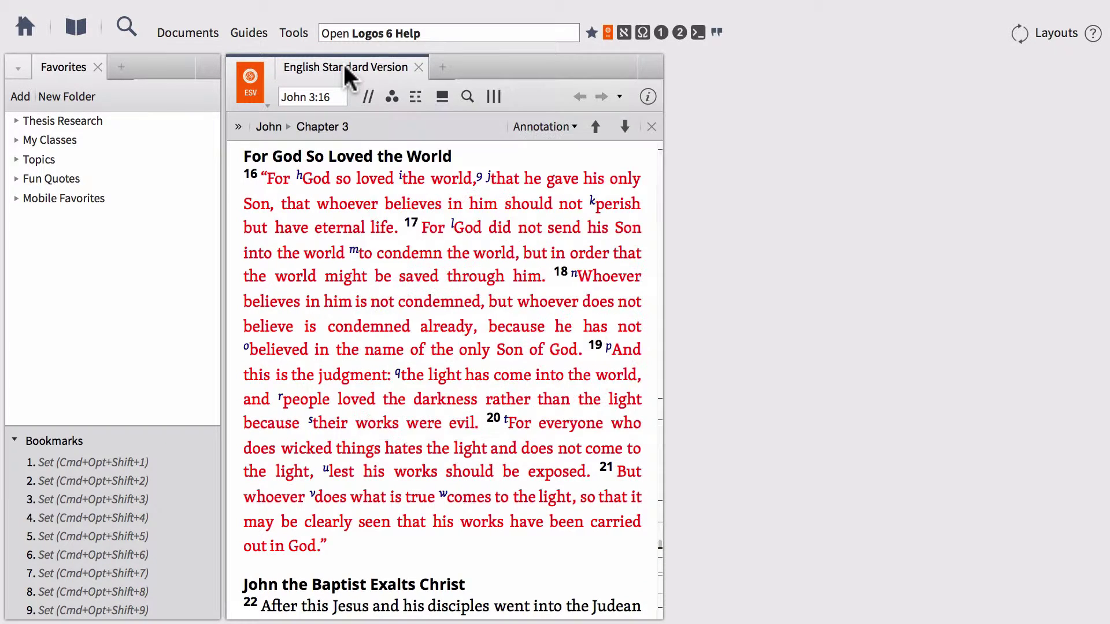
left_click_drag(342, 61, 82, 461)
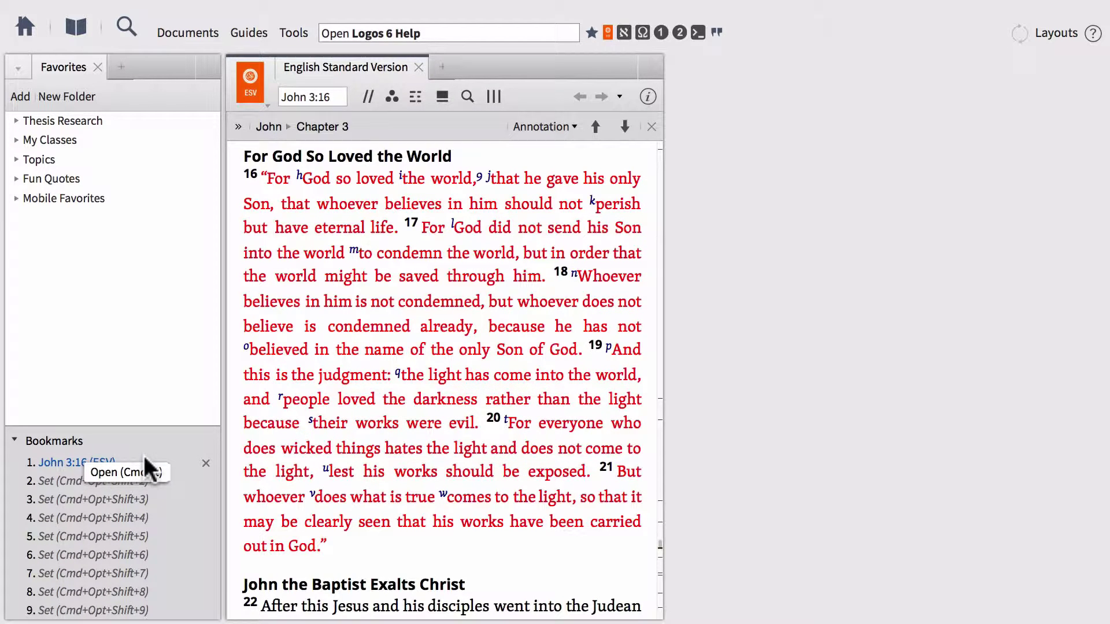
left_click(418, 66)
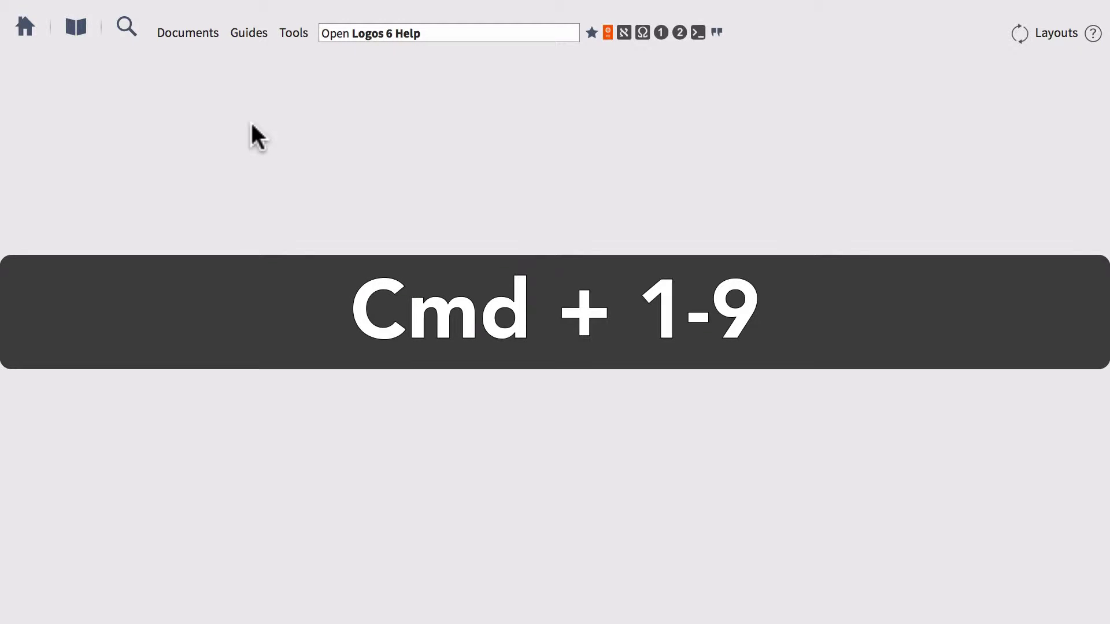
key("super+1")
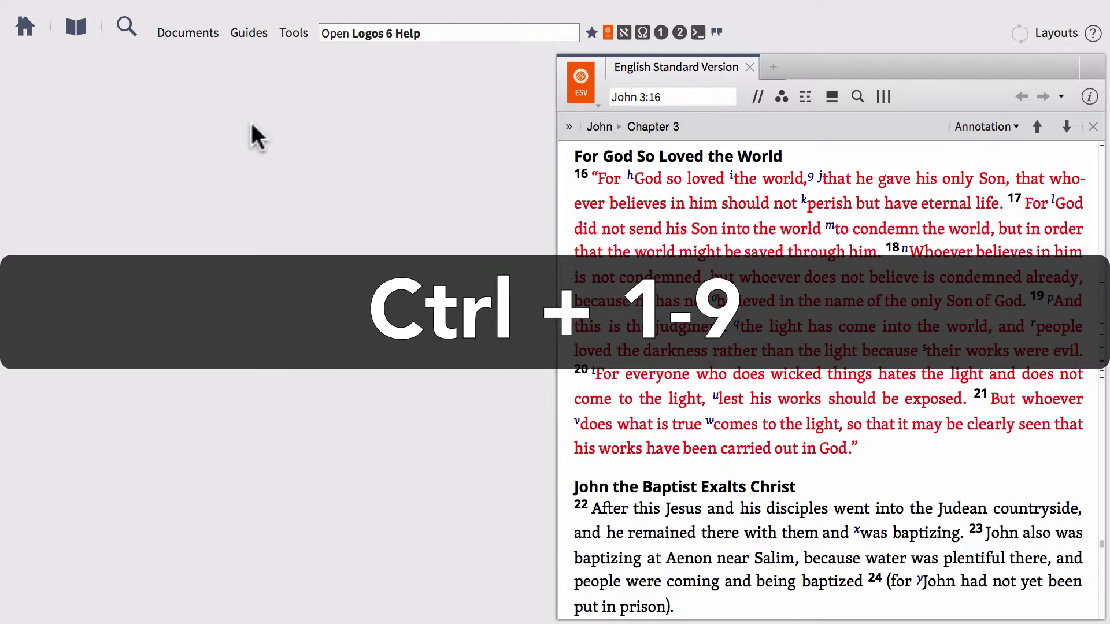
key("ctrl+1")
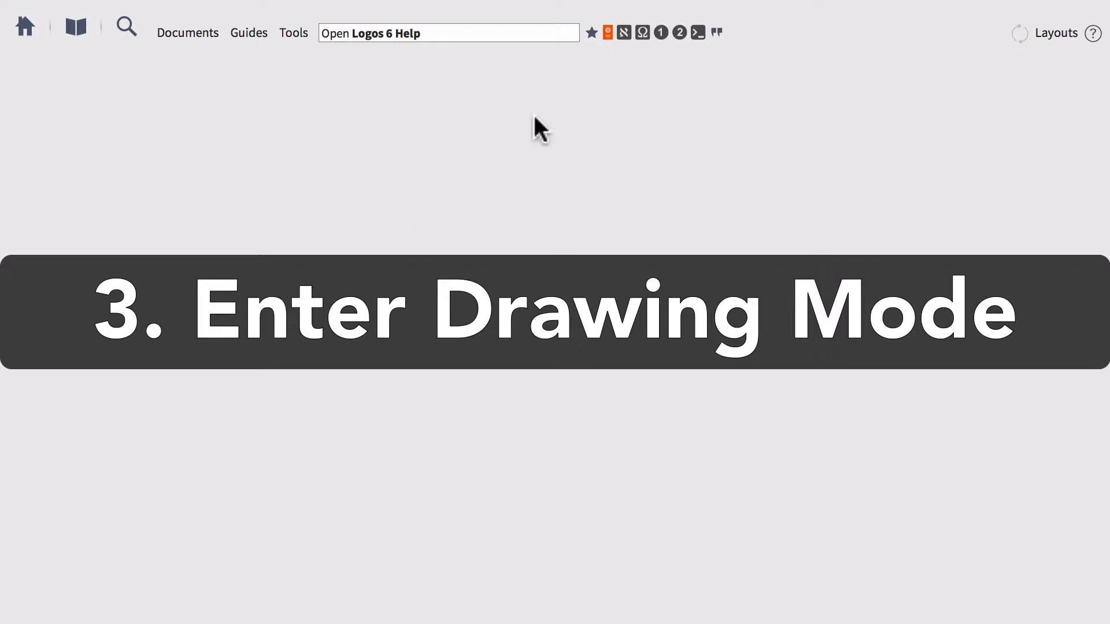
- Open the ESV at John 3:16 docked across the whole workspace
left_click(607, 32)
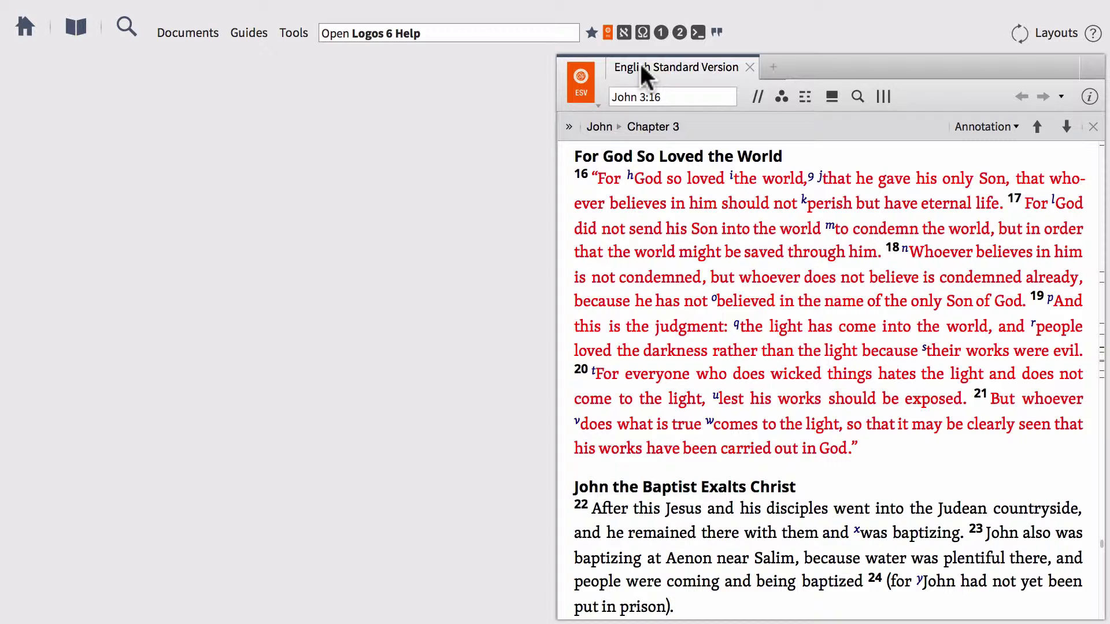
left_click_drag(645, 65, 491, 106)
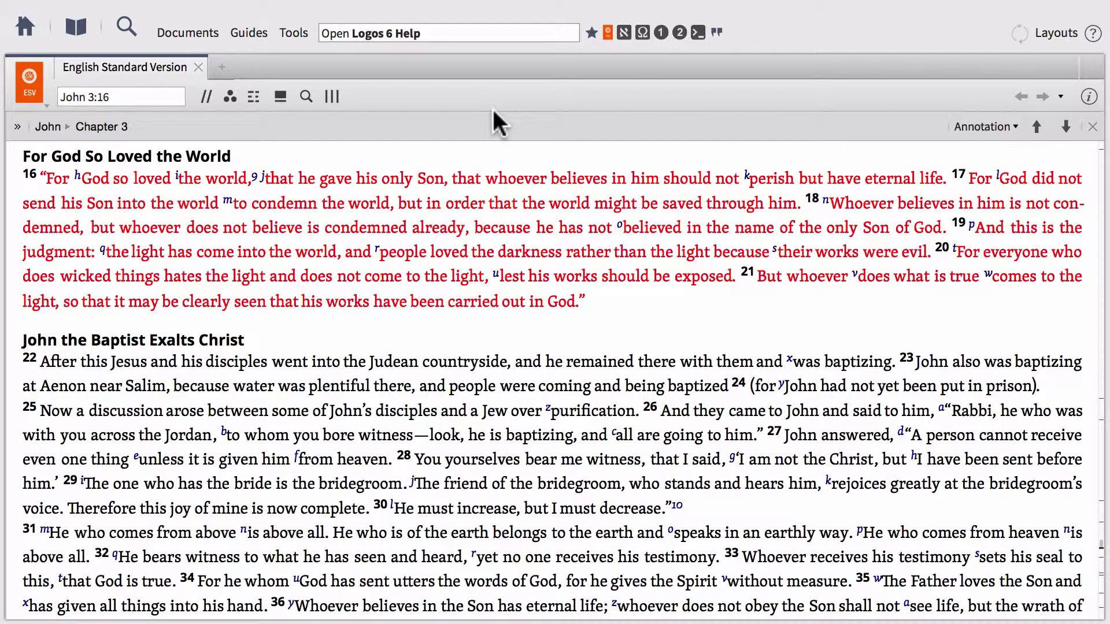
key("super+F8")
- Underline 'only Son, that' in red and 'should not' in green, circle 'perish', then clear the drawings
key("super+F7")
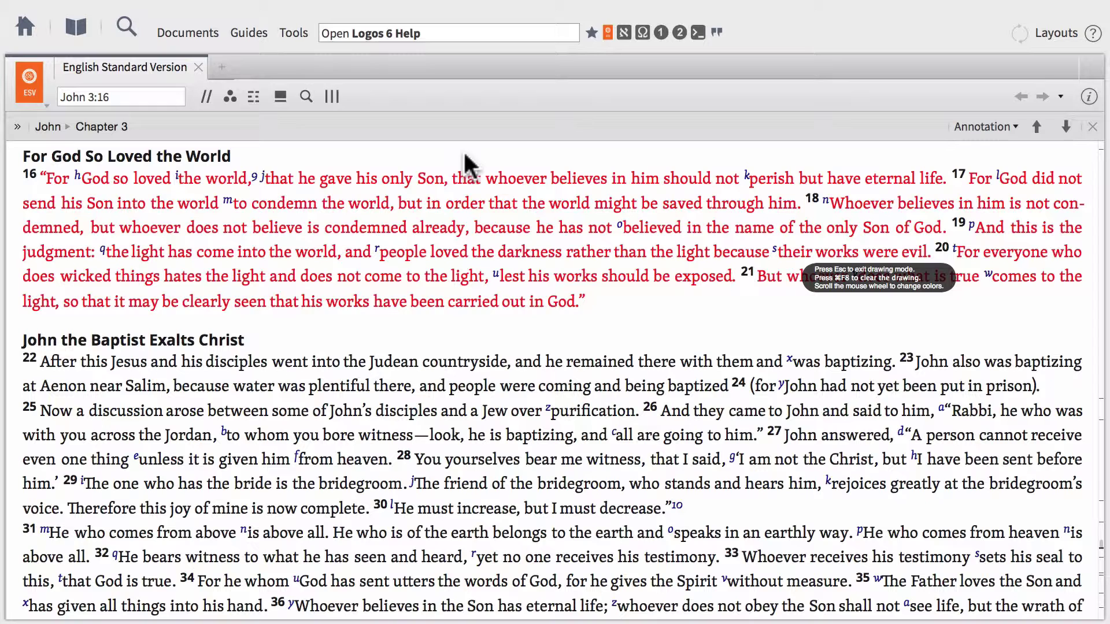
left_click_drag(393, 187, 607, 187)
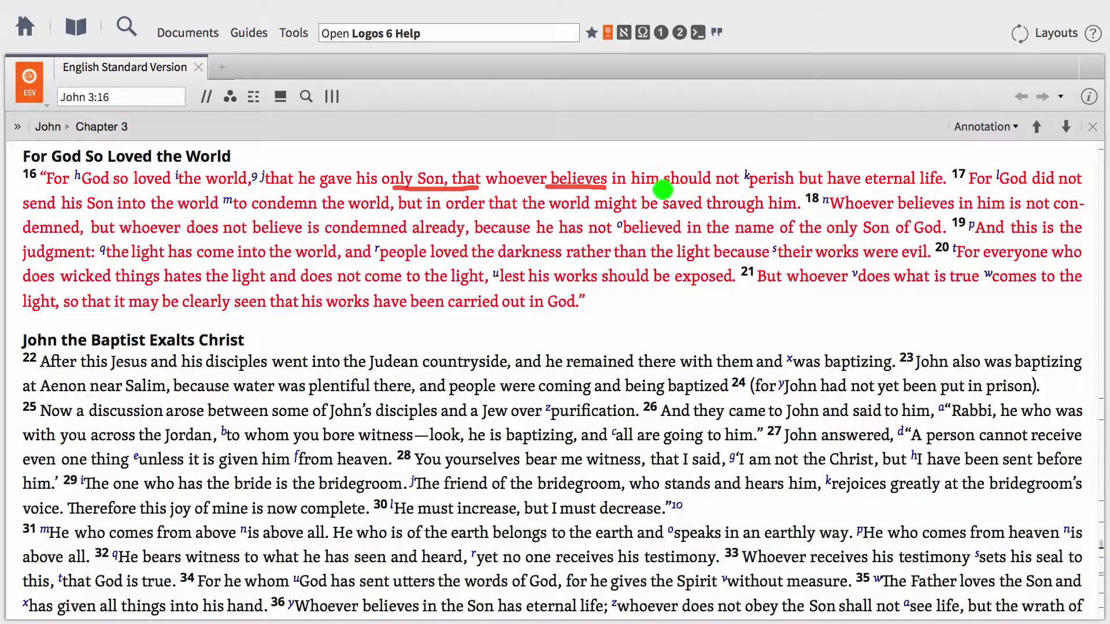
left_click_drag(664, 186, 718, 187)
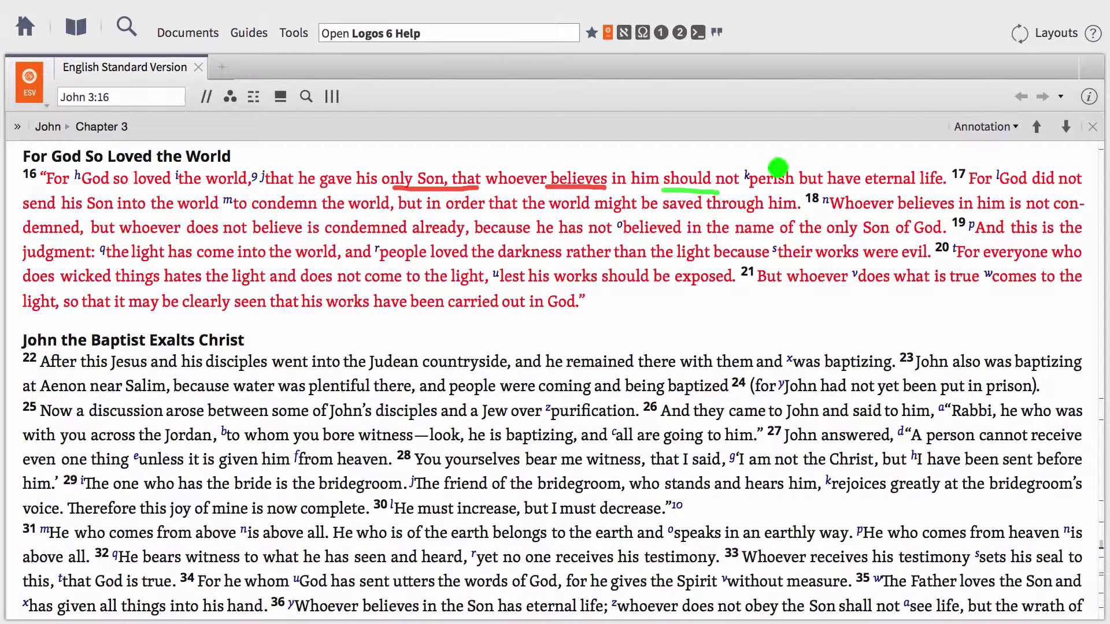
mouse_move(779, 168)
left_mouse_down()
mouse_move(729, 168)
mouse_move(788, 179)
mouse_move(772, 166)
left_mouse_up()
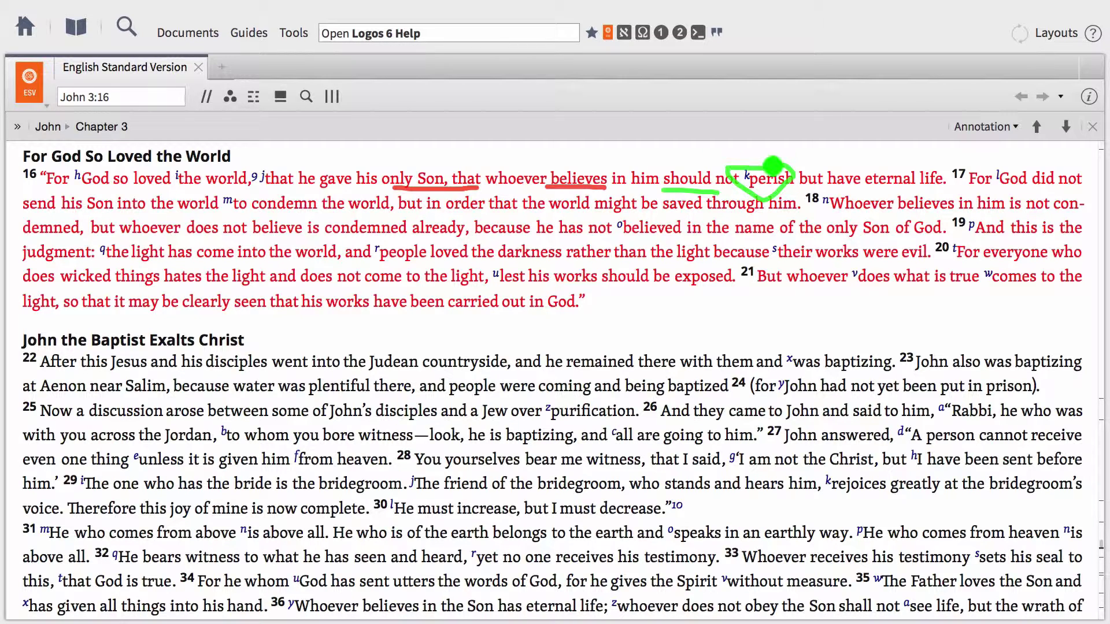
key("Escape")
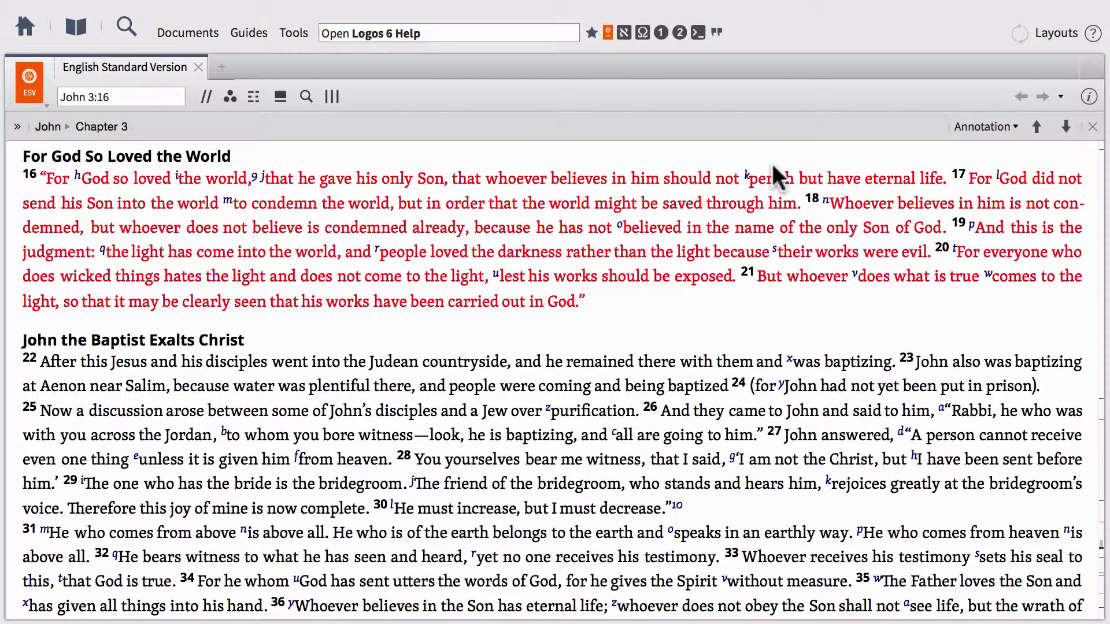
key("F8")
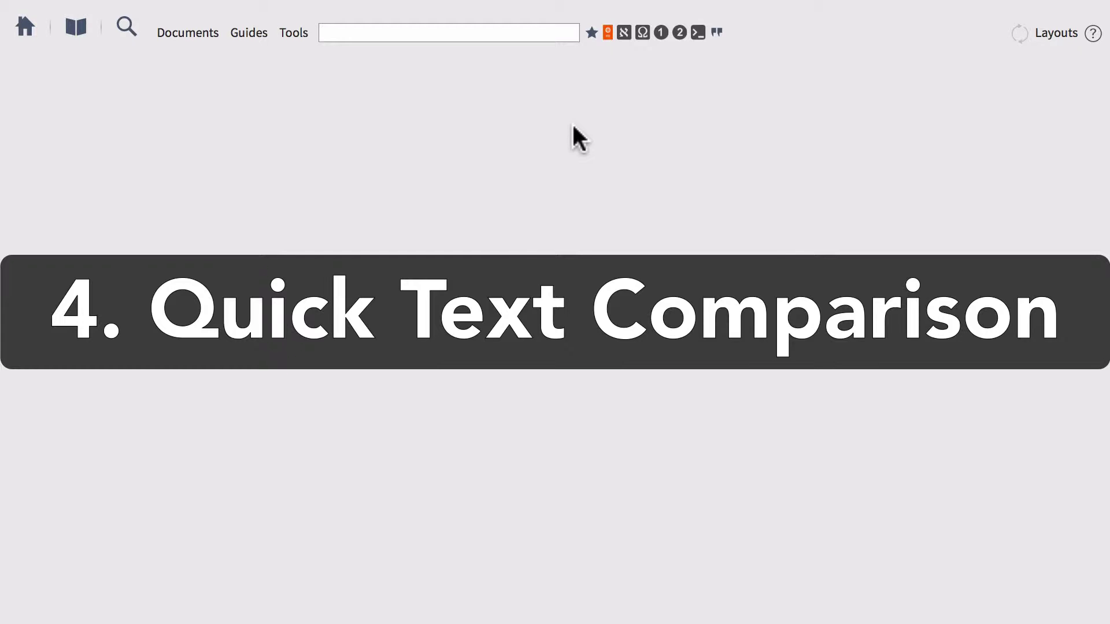
- Compare ESV John 3:16 with LEB, KJV 1900, NIV and NRSV, then close the comparison
left_click(607, 32)
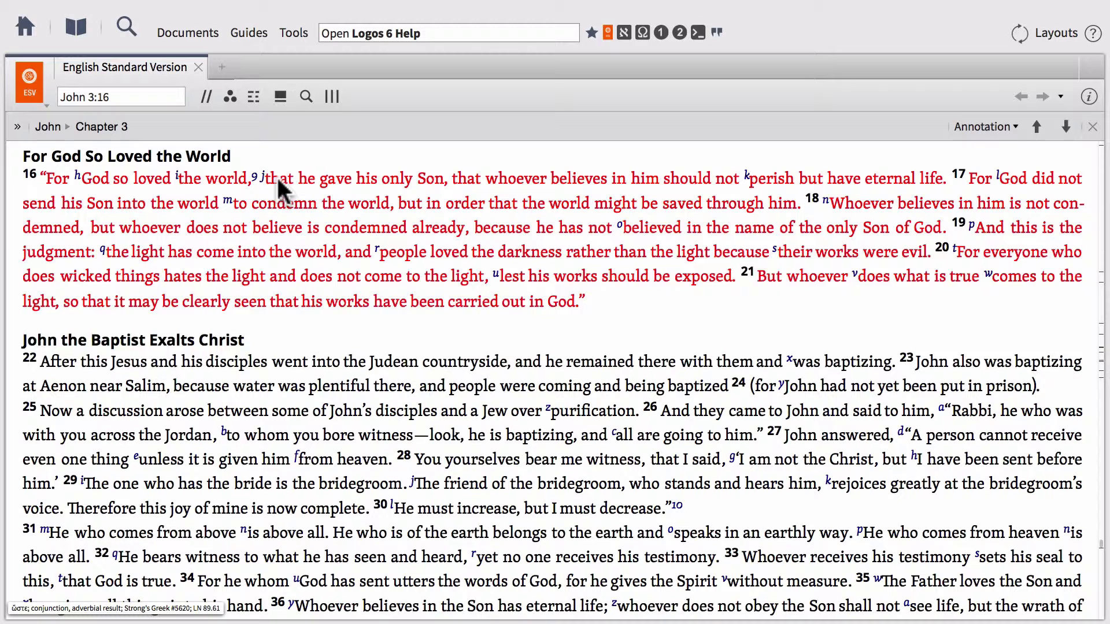
key("F7")
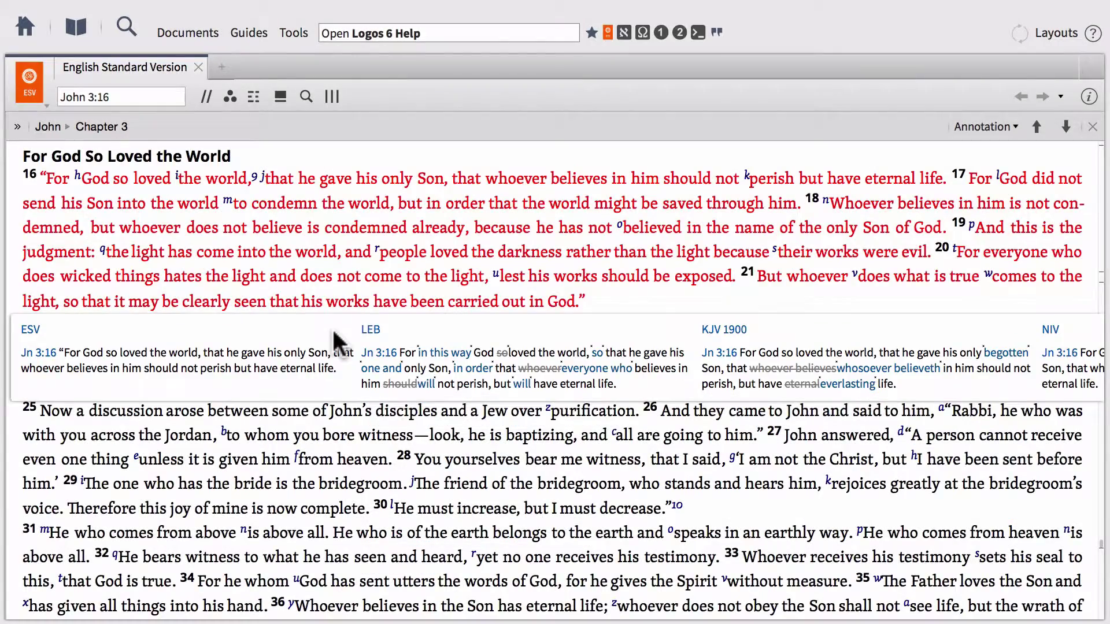
left_click(333, 329)
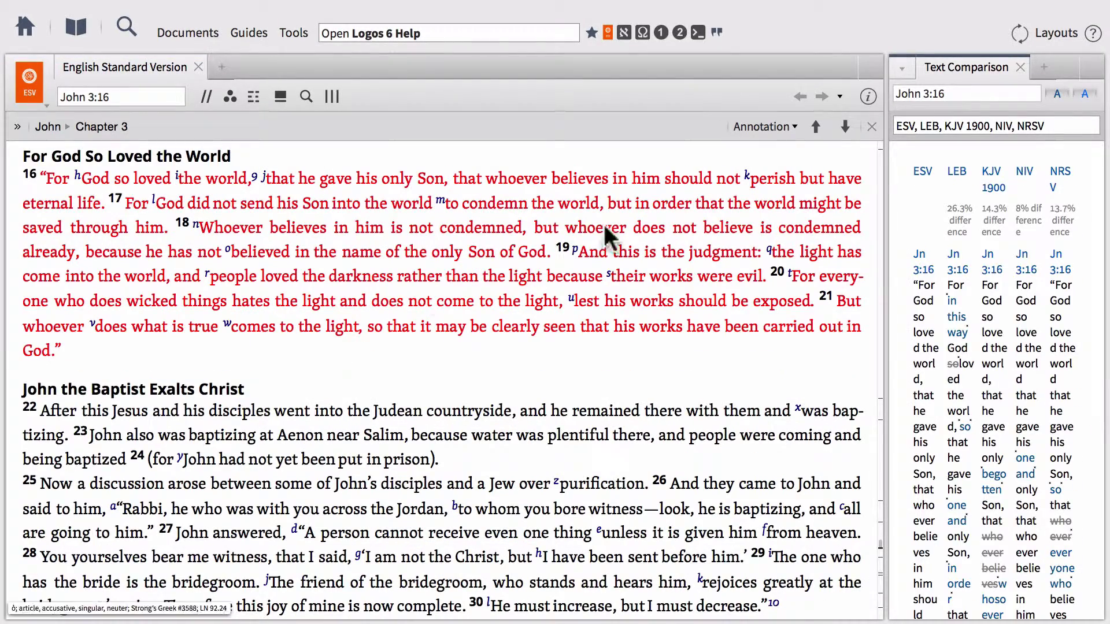
left_click(1019, 67)
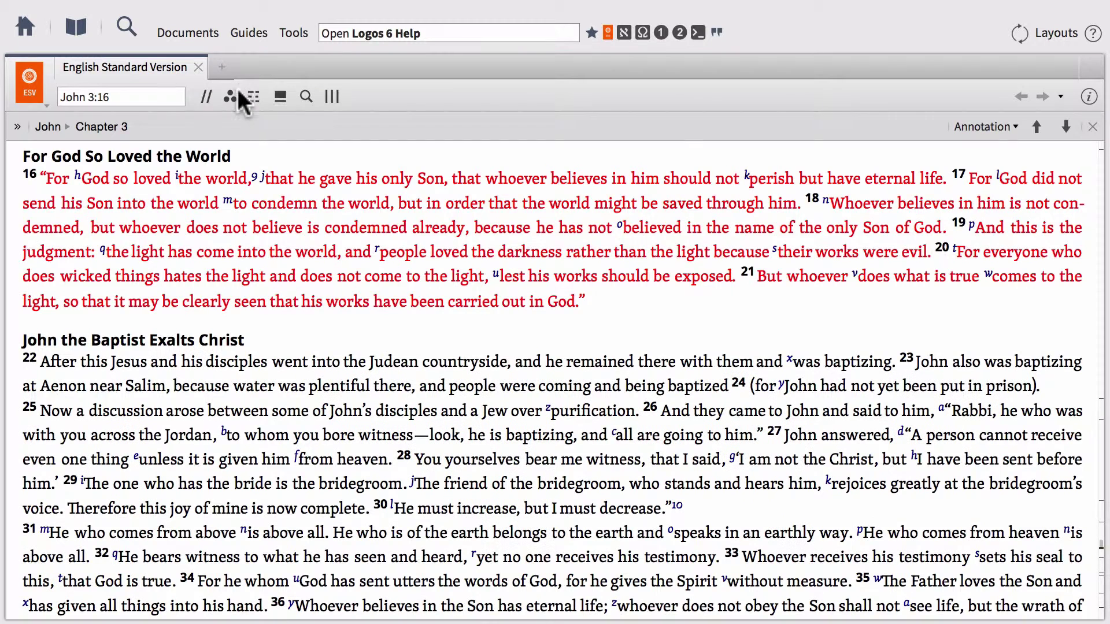
left_click(206, 96)
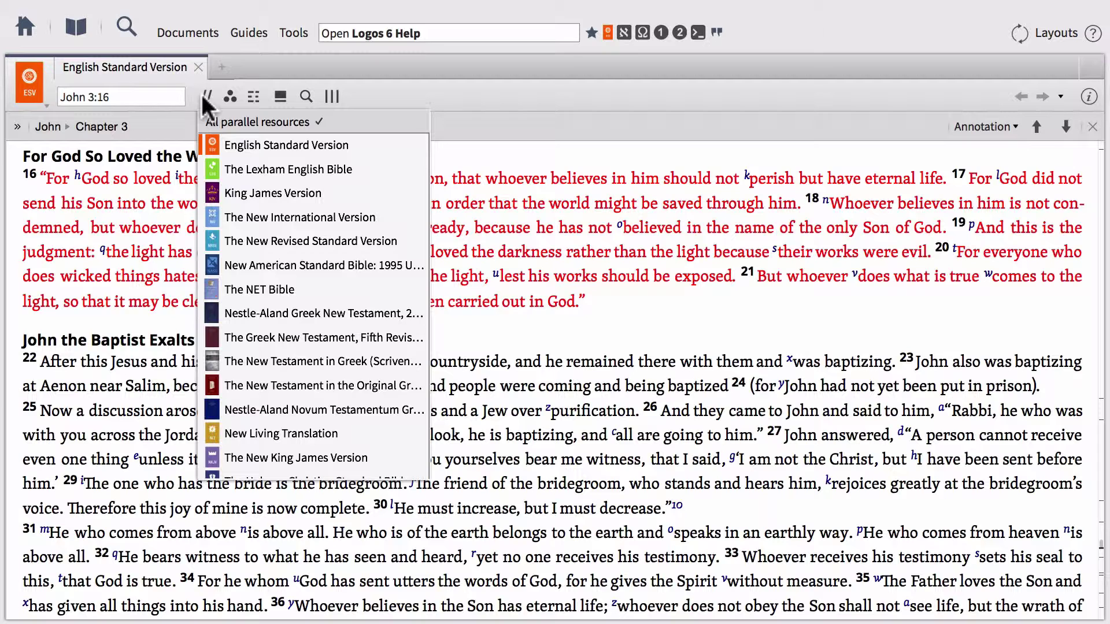
left_click(203, 96)
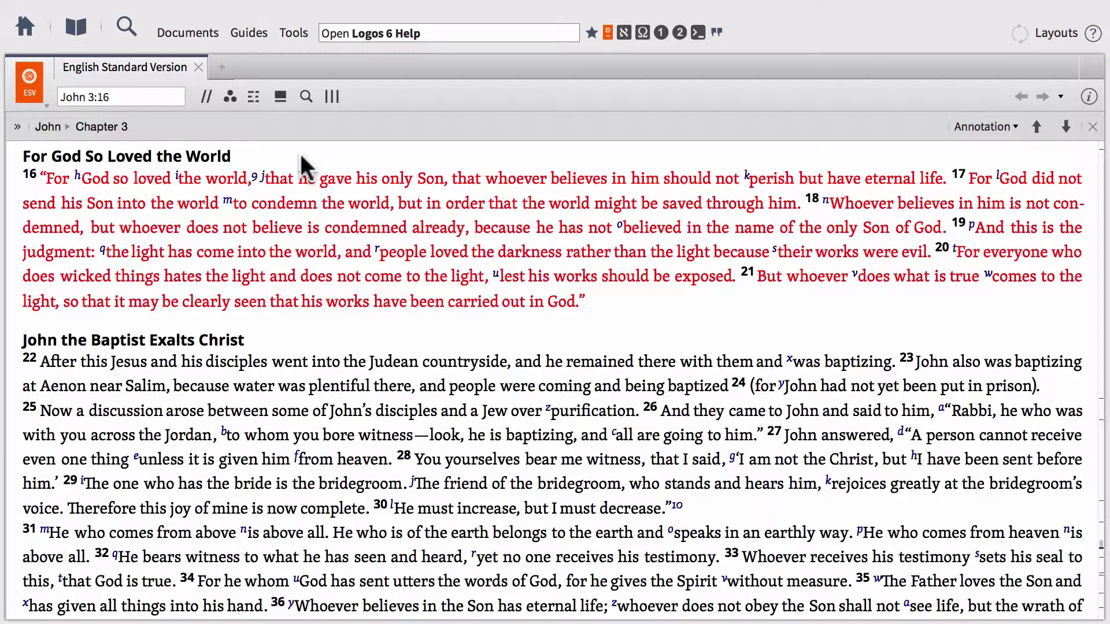
key("Right")
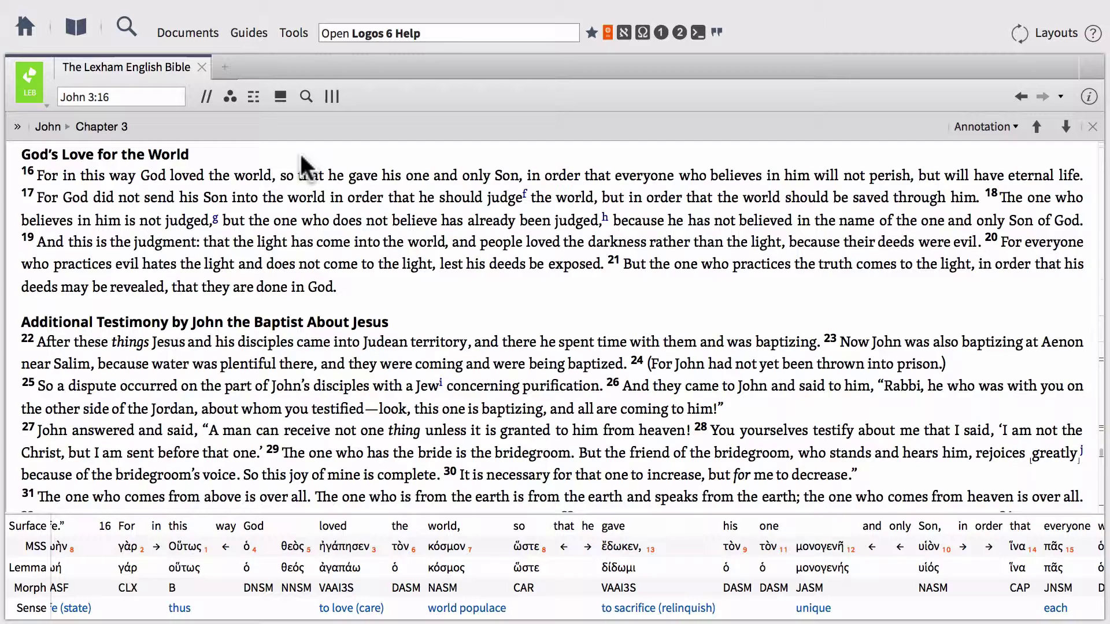
key("Right")
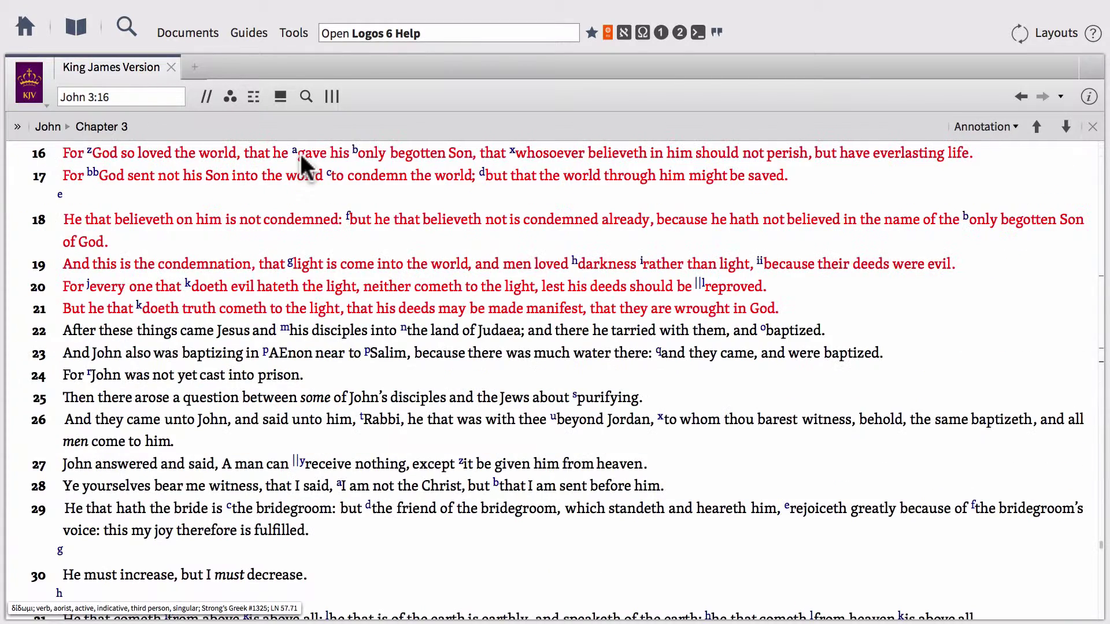
key("Left")
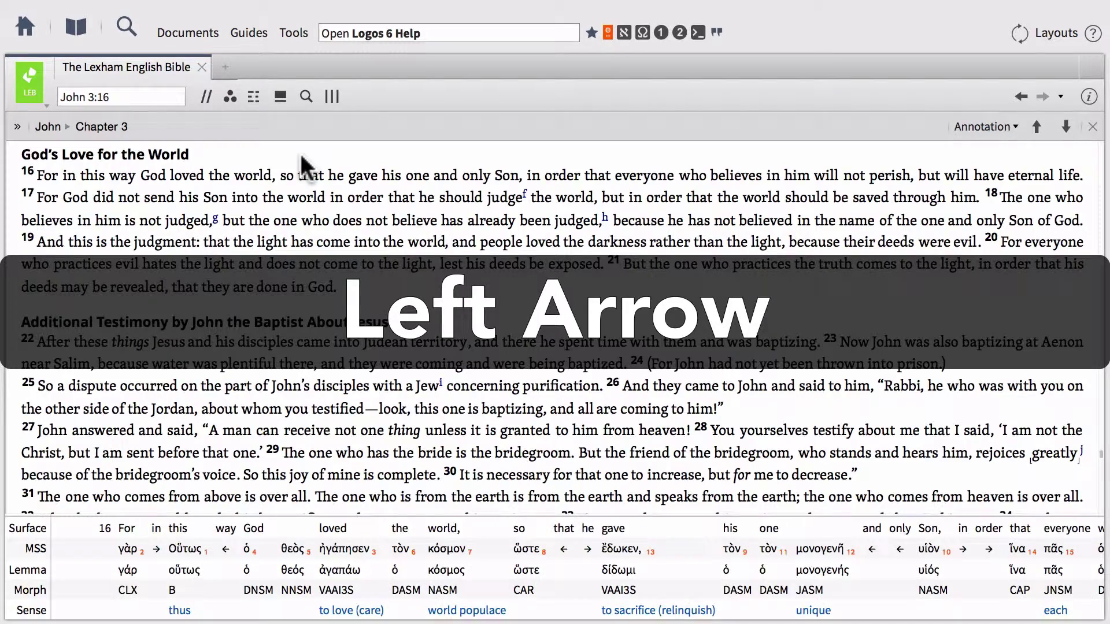
key("Left")
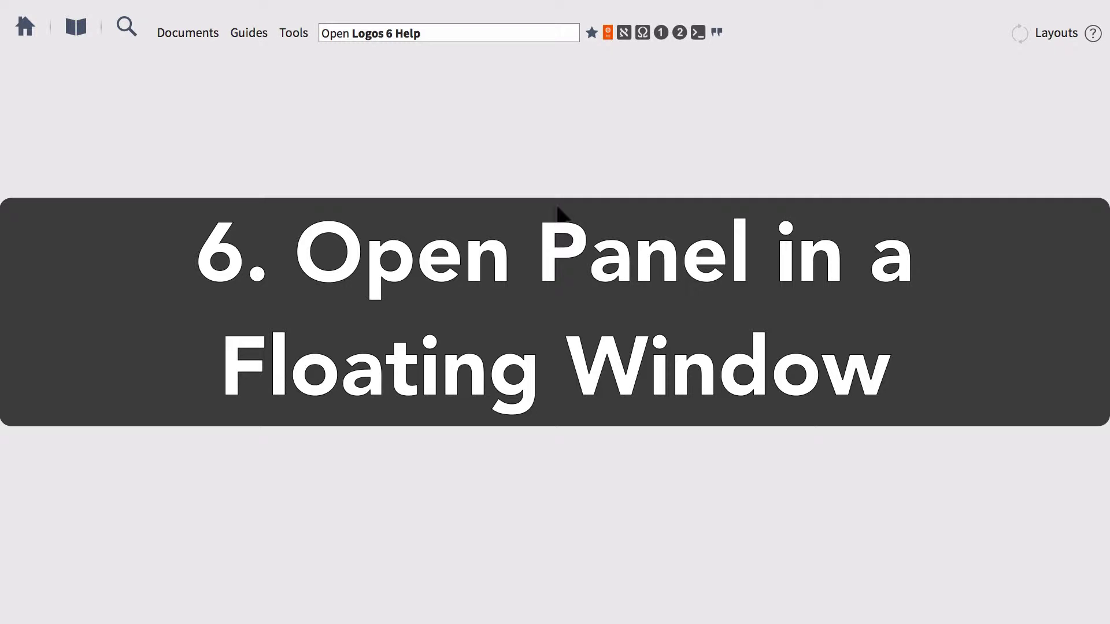
- Open the ESV and detach it into its own floating window with Opt+Cmd+F
left_click(608, 32)
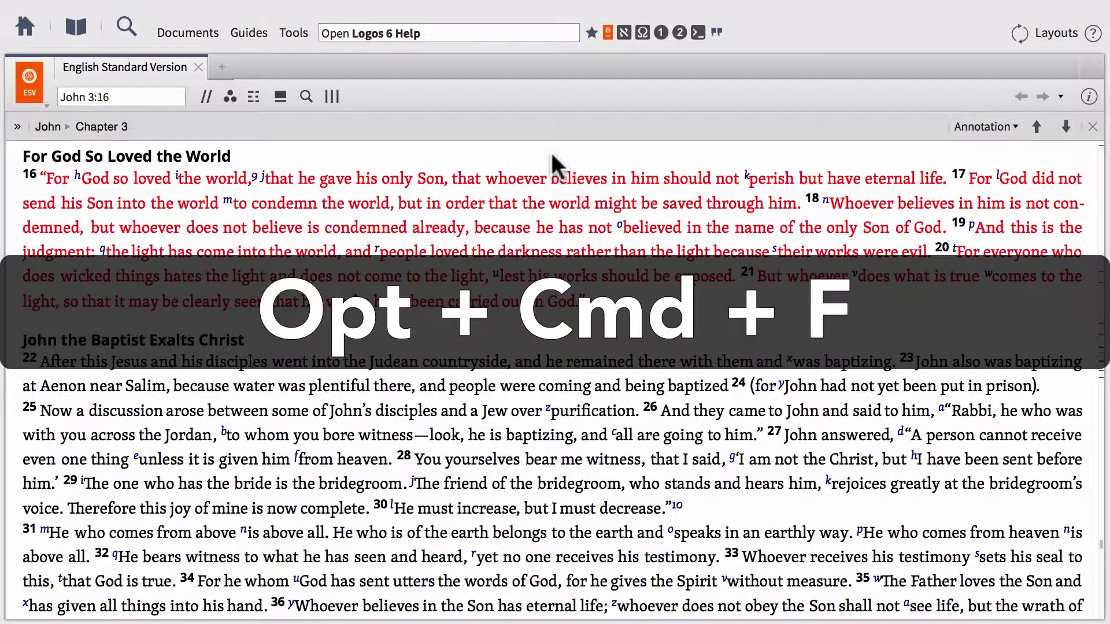
key("alt+super+f")
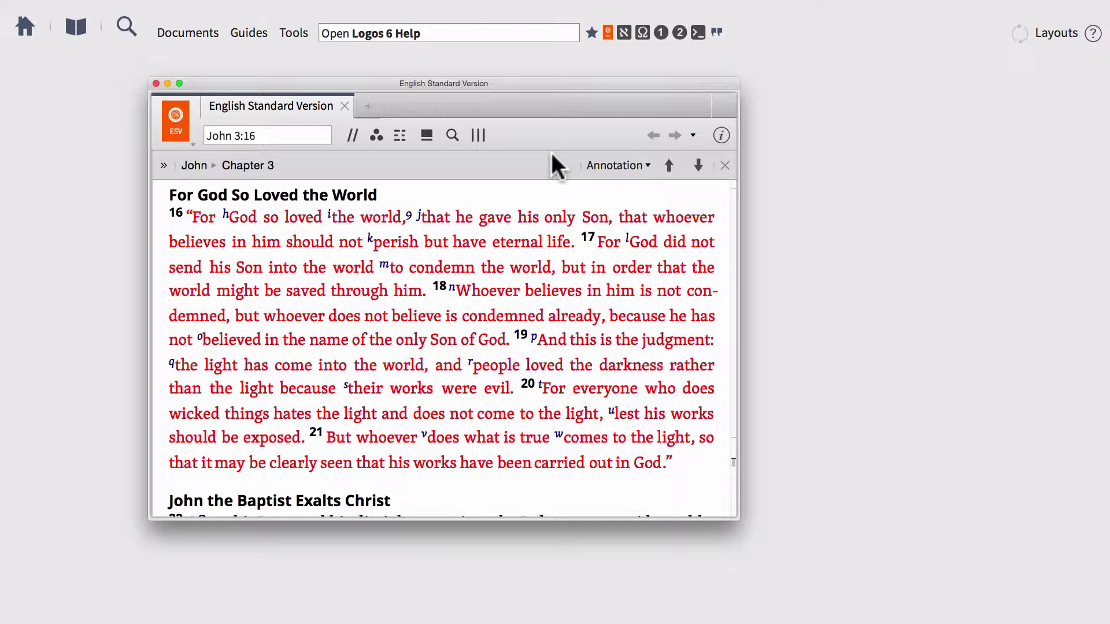
key("ctrl+F11")
- Bring up and dismiss the ESV tab's options, then dock the window back into the workspace
mouse_move(296, 105)
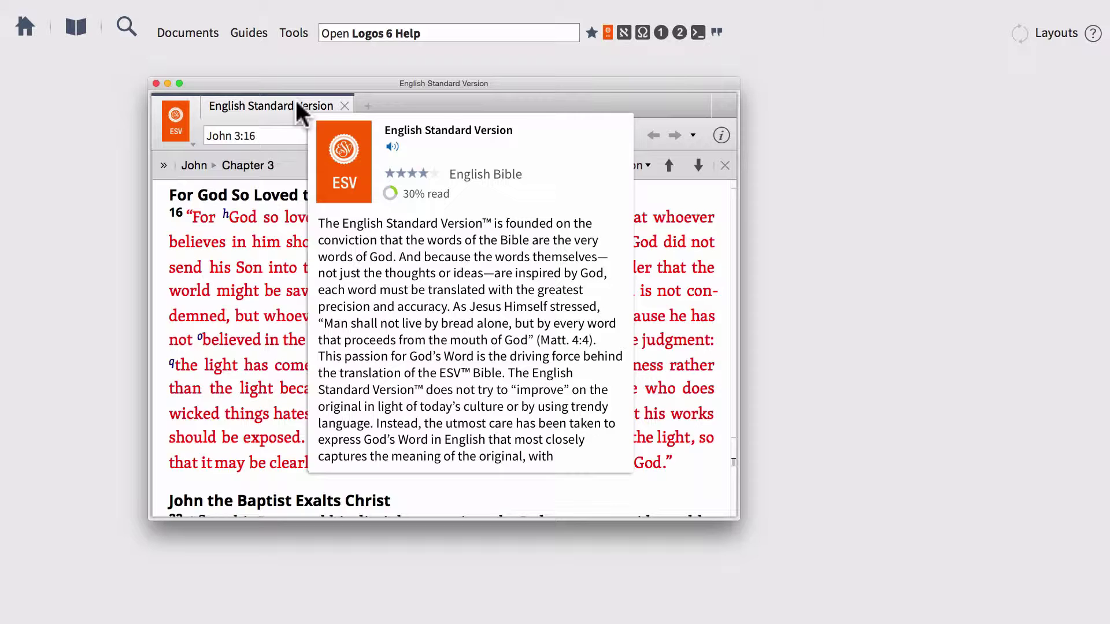
right_click(295, 105)
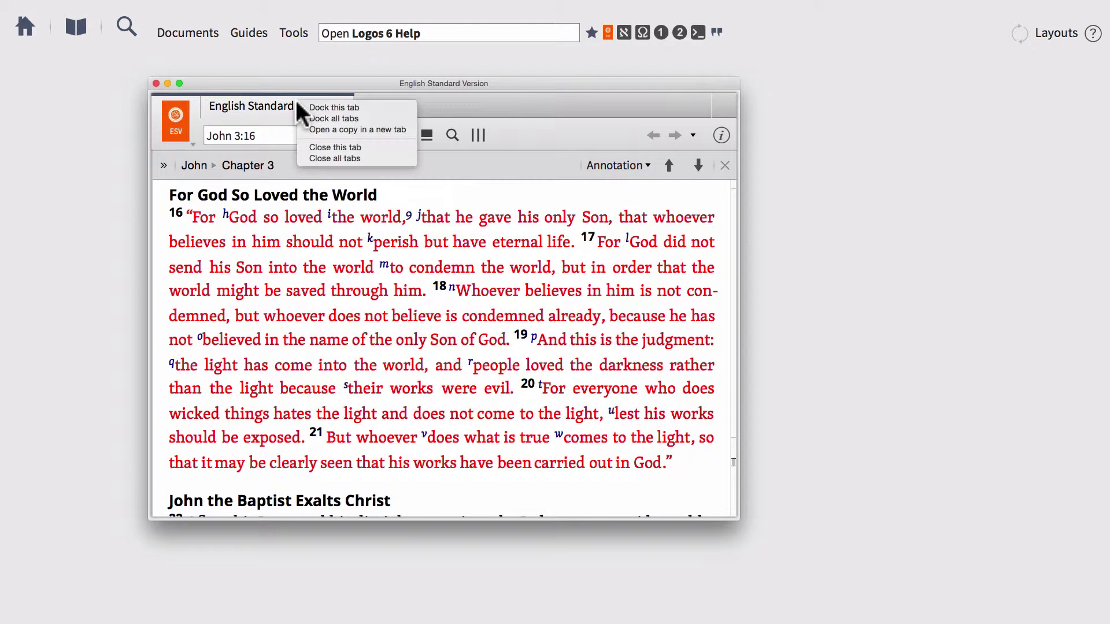
left_click(272, 104)
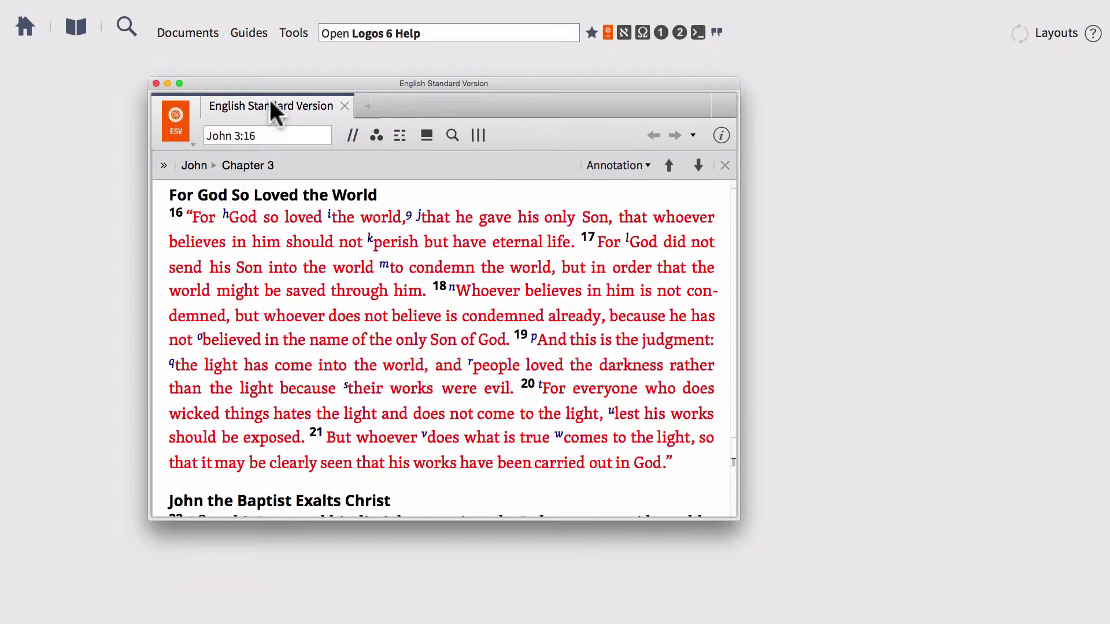
mouse_move(272, 104)
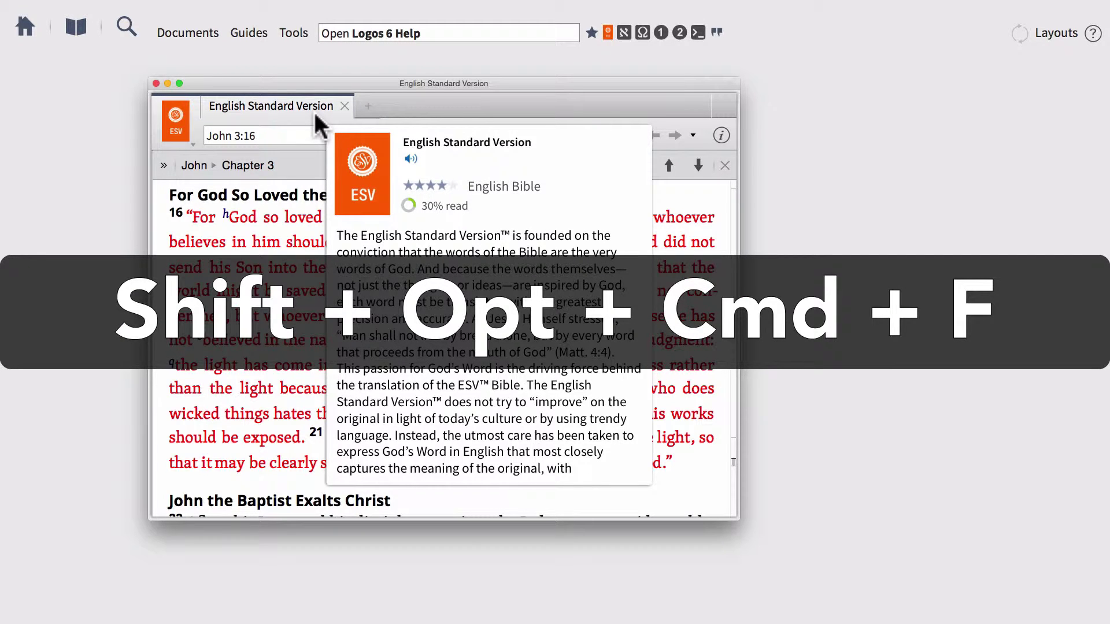
key("shift+alt+super+f")
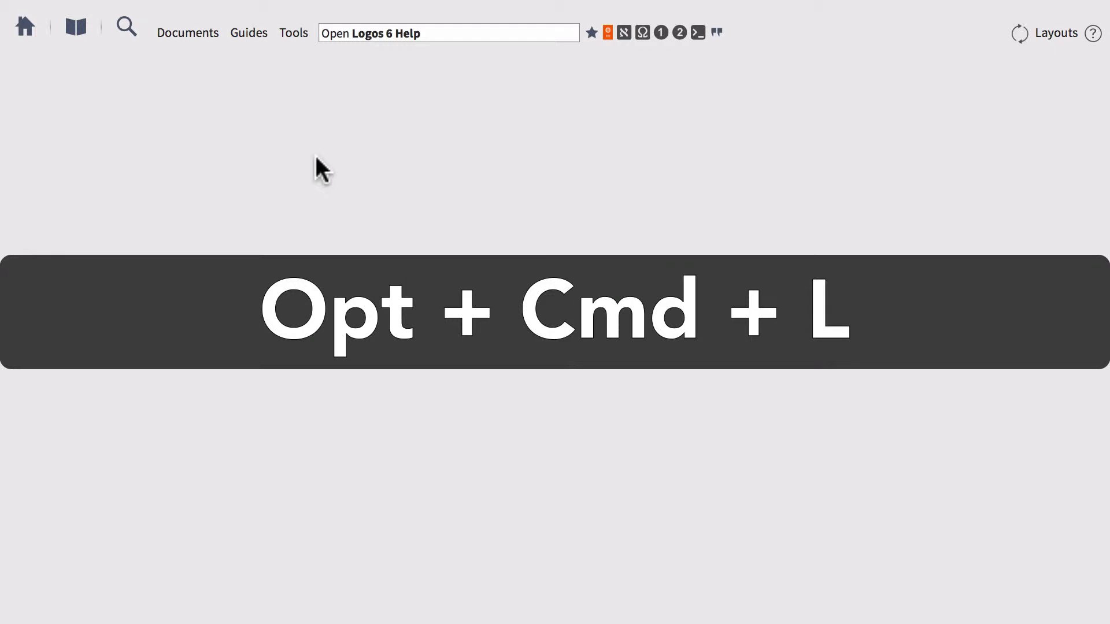
- Open the English Standard Version through the Opt+Cmd+L quick command 'esv'
key("alt+super+l")
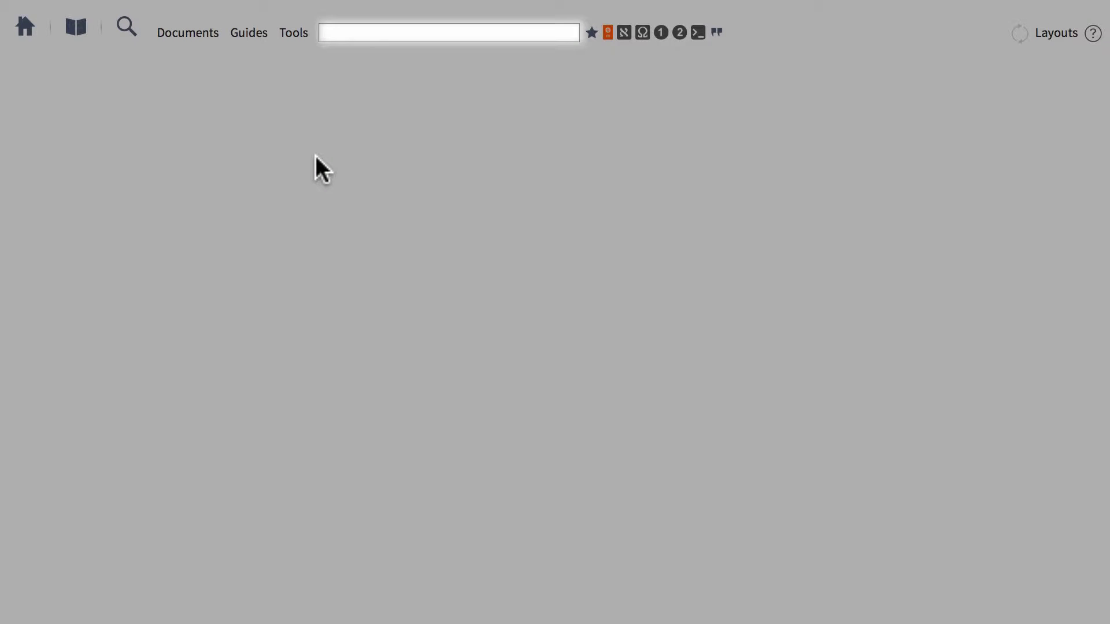
type("esv")
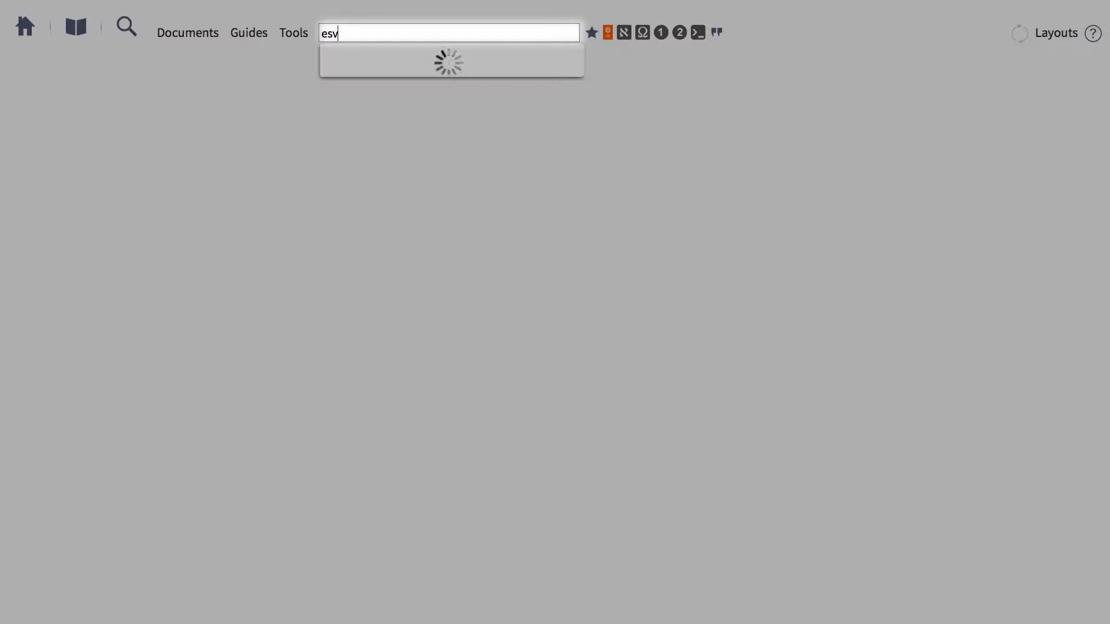
key("Return")
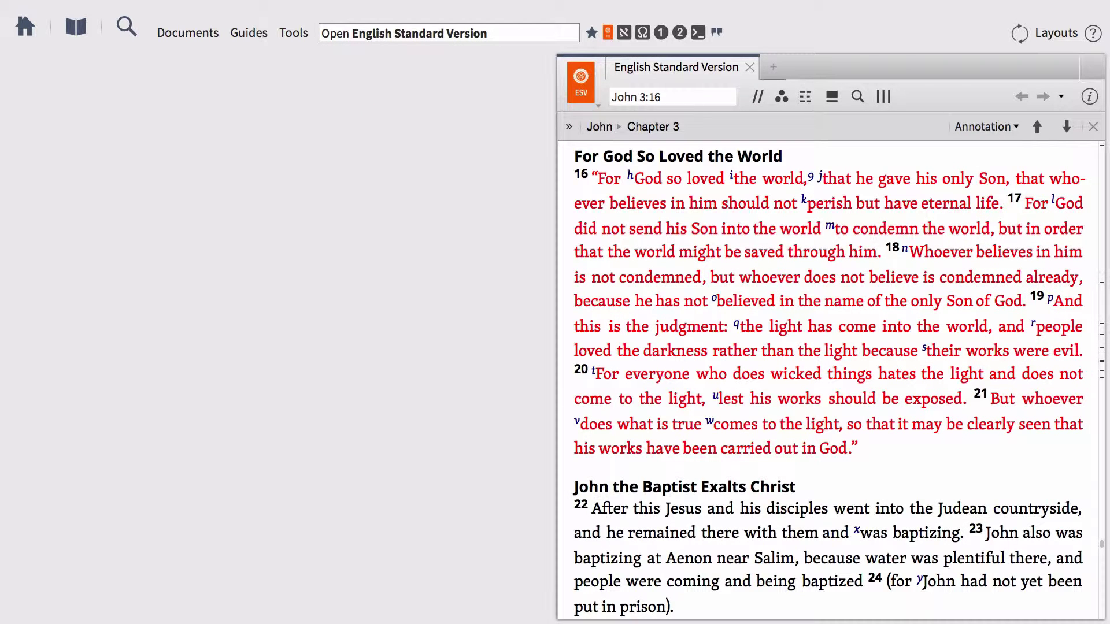
- Replace the command box entry with 'kjv' to list King James Version resources
key("alt+d")
left_click(328, 33)
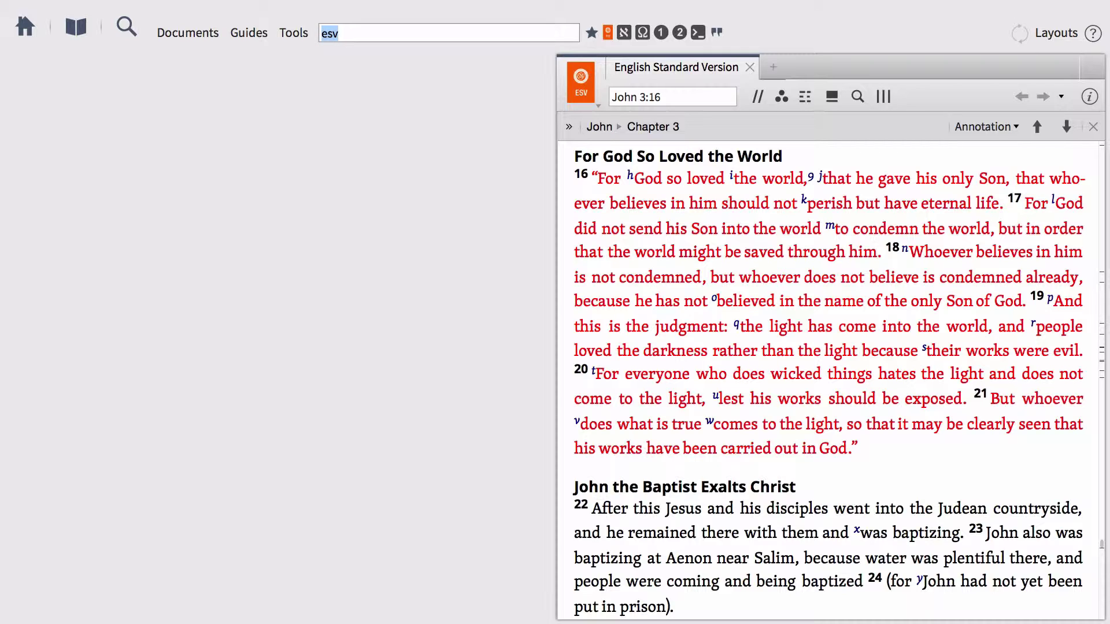
type("kjv")
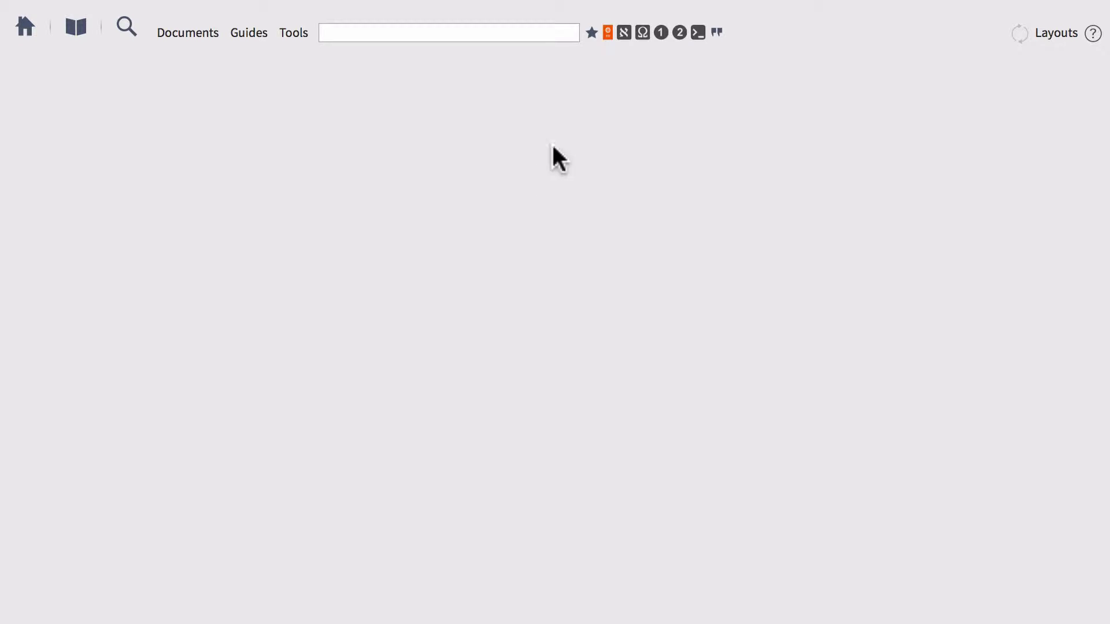
- Open ESV (John 3:16) and Lexham Hebrew Bible (Habakkuk 1) side by side, then close all panels
left_click(607, 34)
left_click(624, 33)
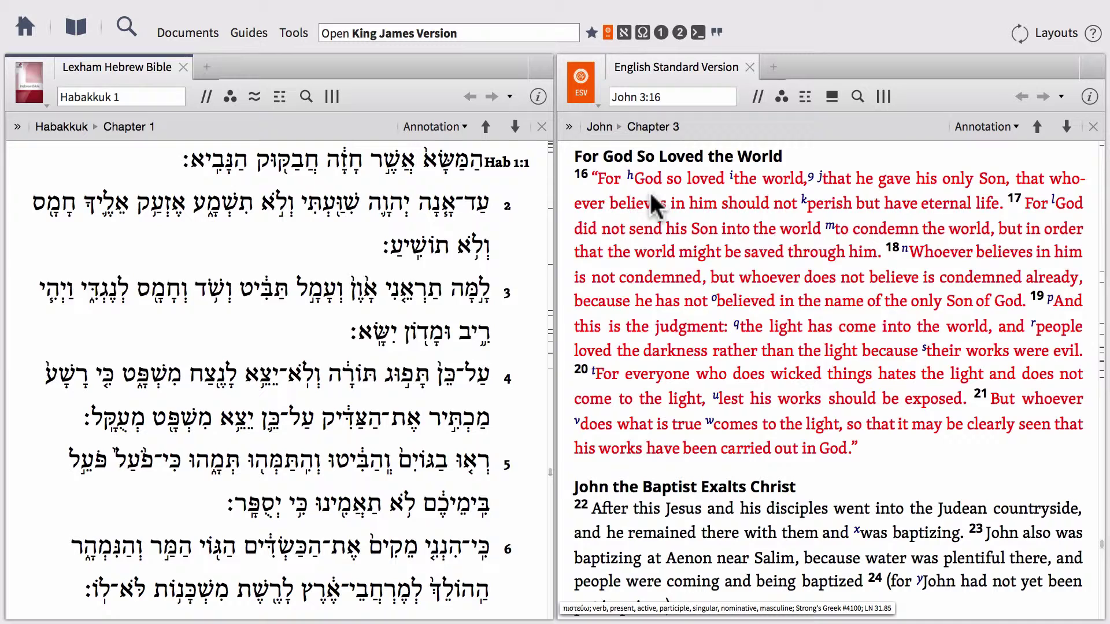
key("alt+super+w")
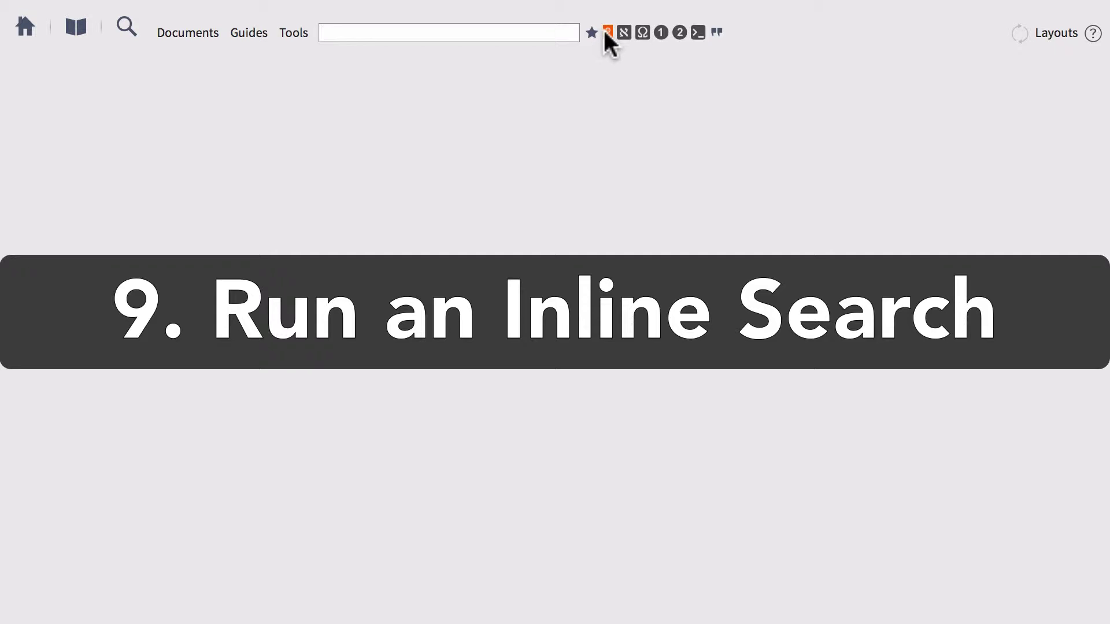
- Drag the ESV into the empty workspace at John 3:16 and start an inline Bible text search
left_click_drag(602, 32, 537, 151)
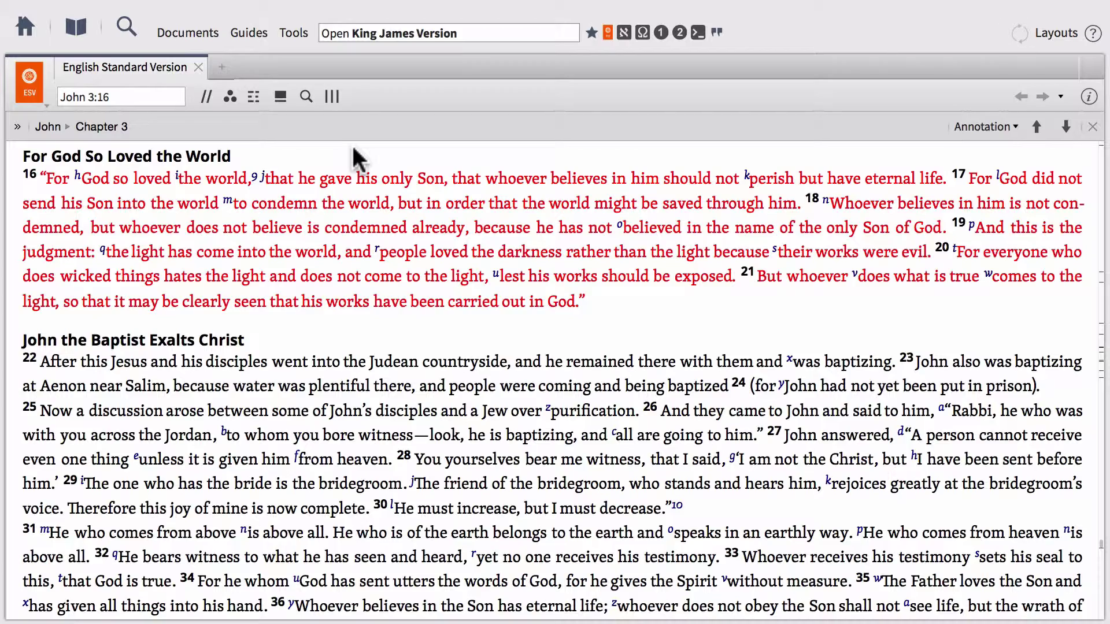
key("shift+super+f")
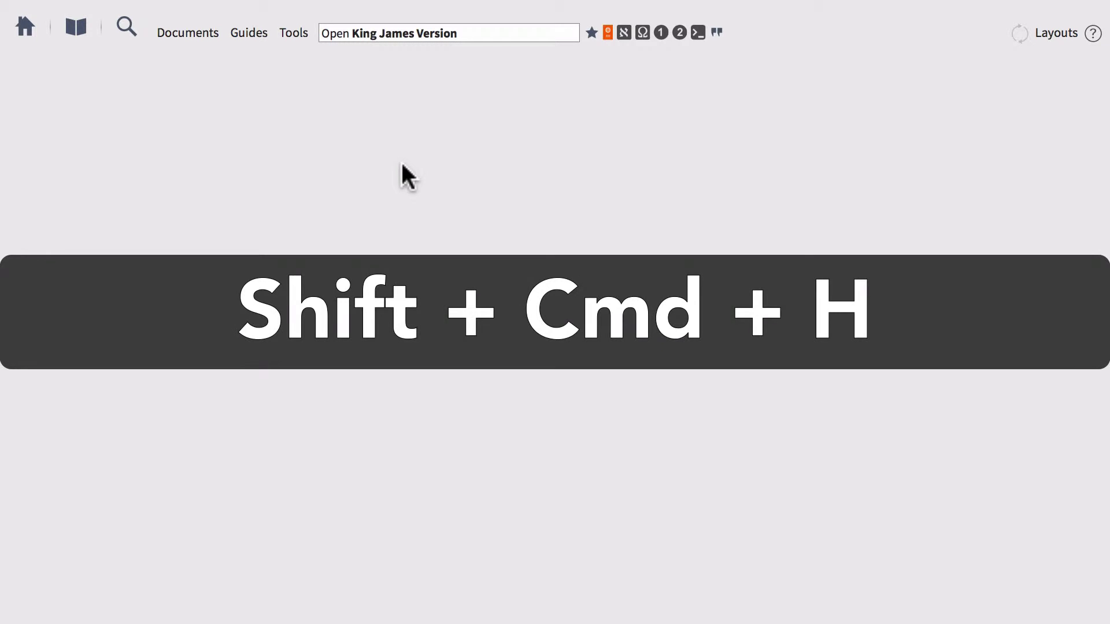
- Bring back the Logos home page, with the Psalm 108:12–13 artwork and ESV as preferred Bible
key("shift+super+h")
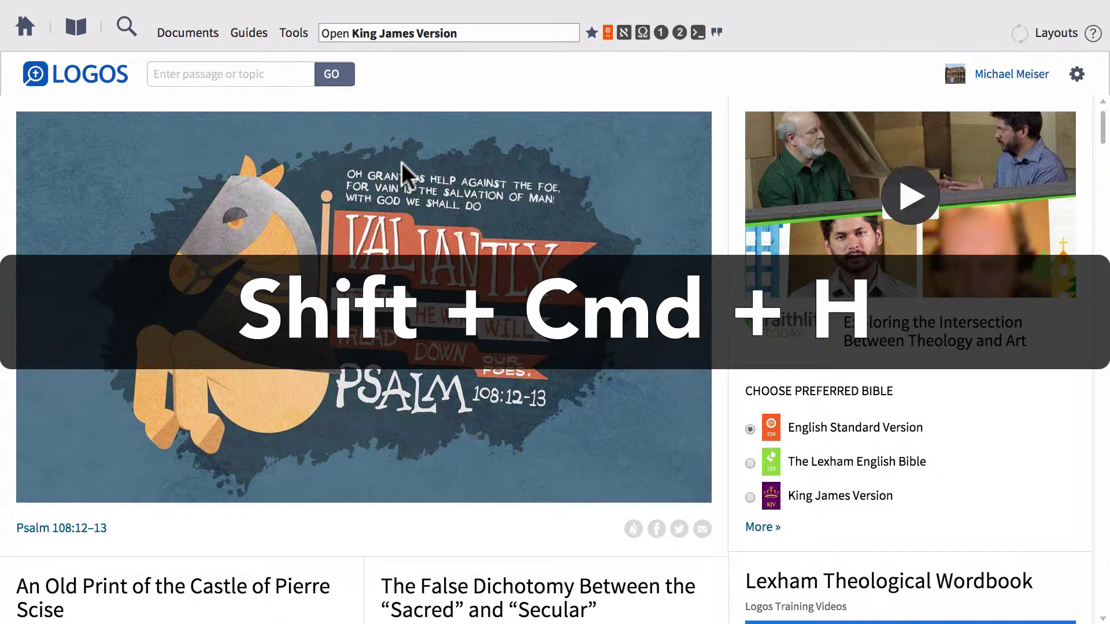